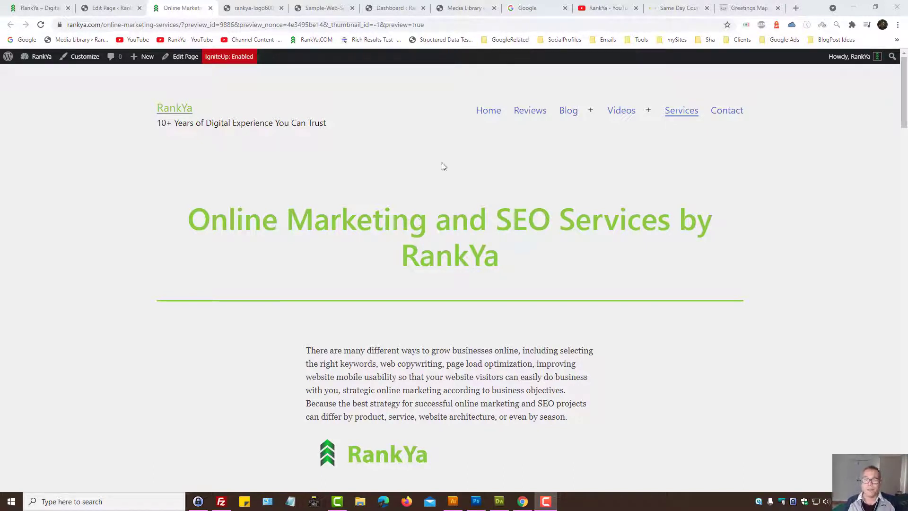
# - Demo renaming the logo image file to 'seo-services', revert it, then select the performance report screenshot's file name
pyautogui.click(255, 8)
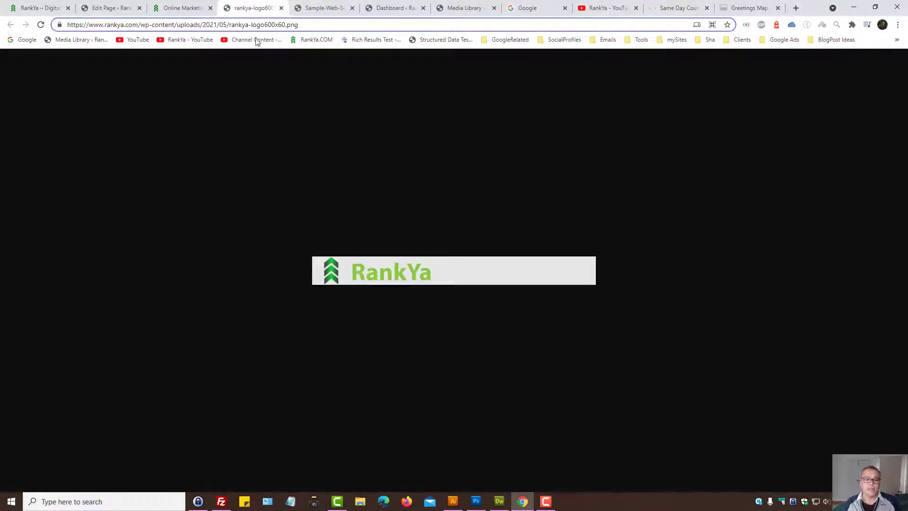
pyautogui.moveTo(230, 24); pyautogui.dragTo(287, 25)
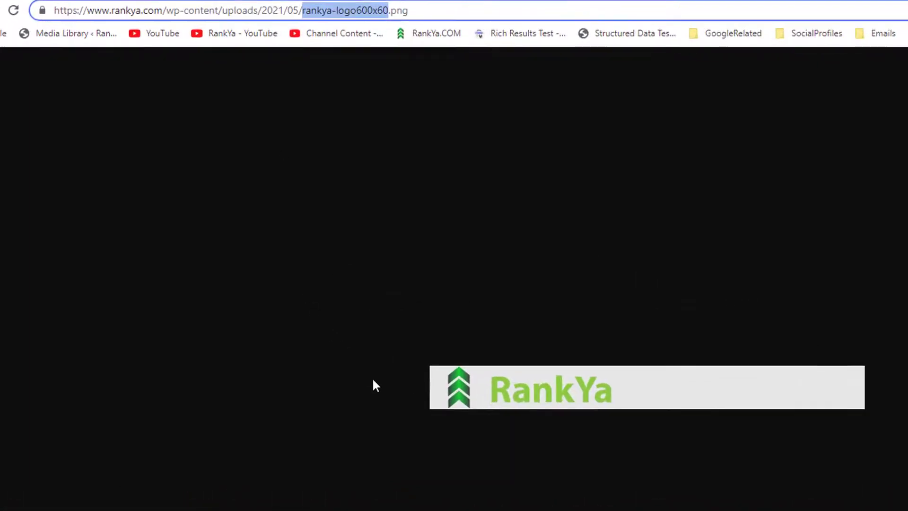
pyautogui.write('seo-serv')
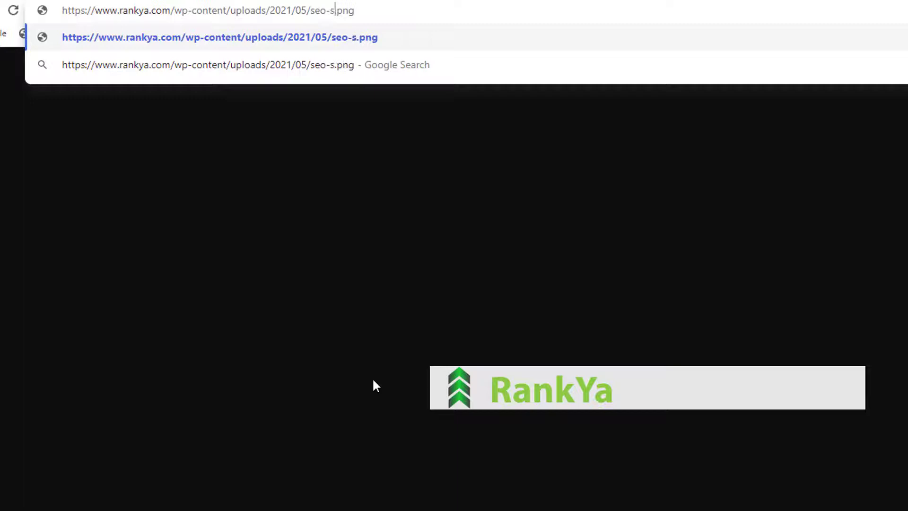
pyautogui.write('ices')
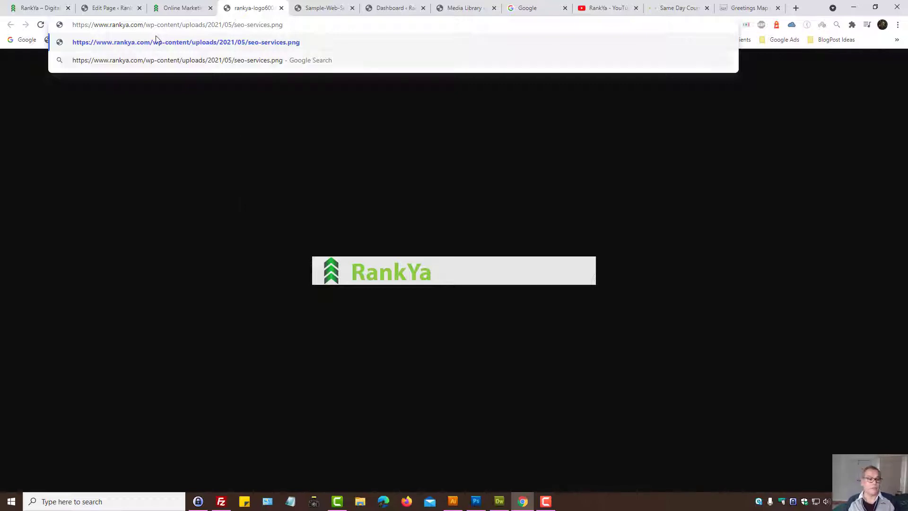
pyautogui.click(41, 24)
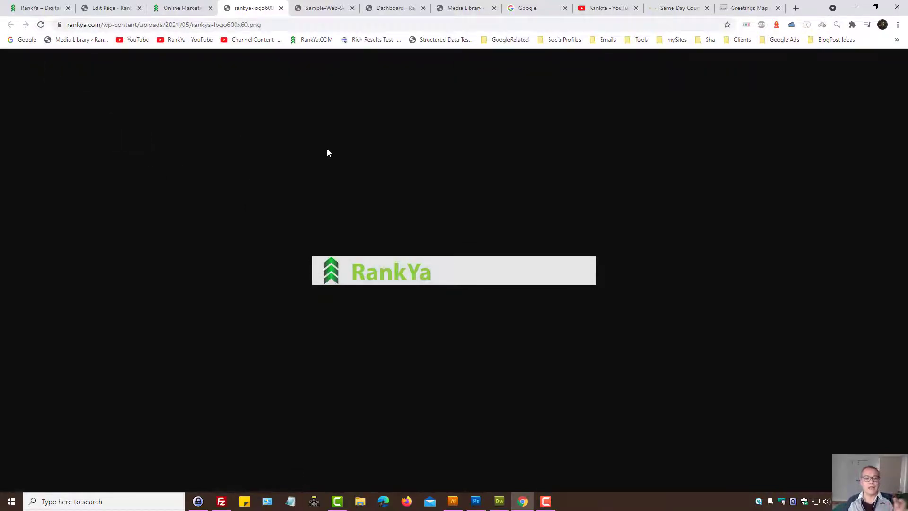
pyautogui.click(311, 9)
pyautogui.moveTo(192, 24); pyautogui.dragTo(445, 24)
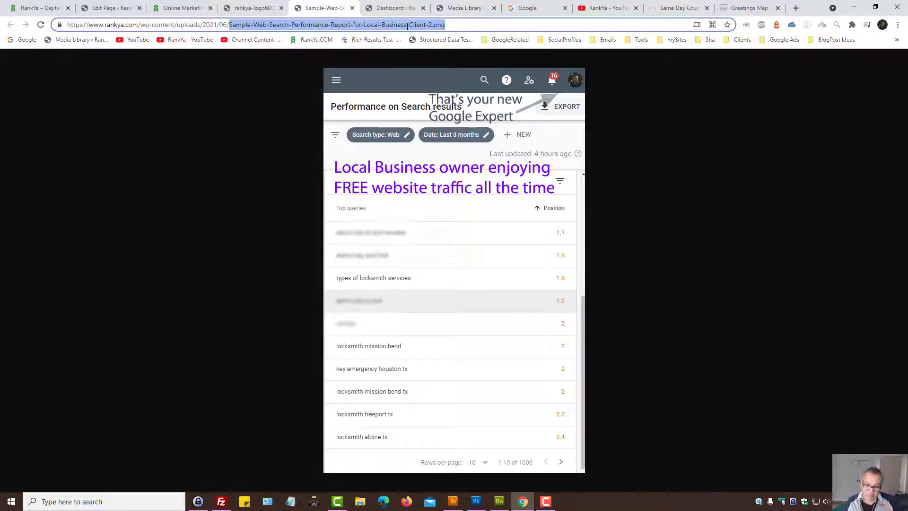
# - Demo renaming the screenshot file by typing 'creenshot', then reload the original image address
pyautogui.click(407, 26)
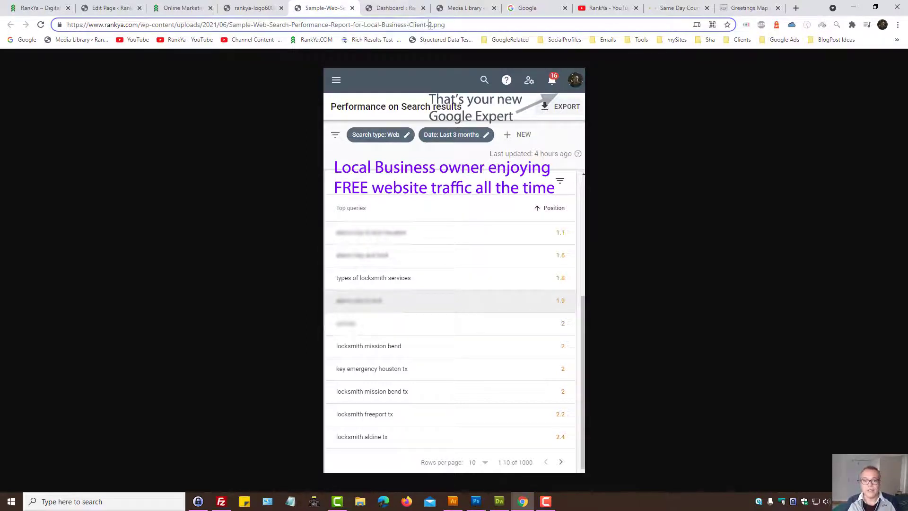
pyautogui.moveTo(429, 25); pyautogui.dragTo(233, 29)
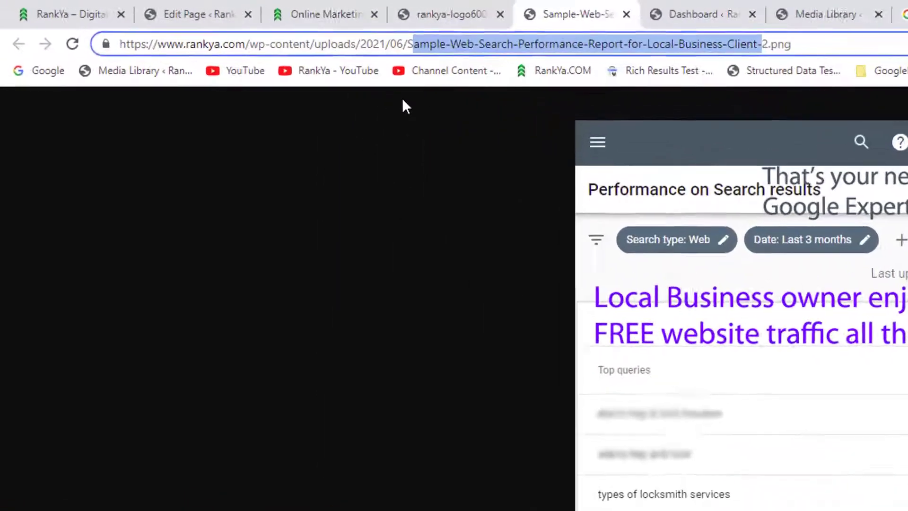
pyautogui.write('cree')
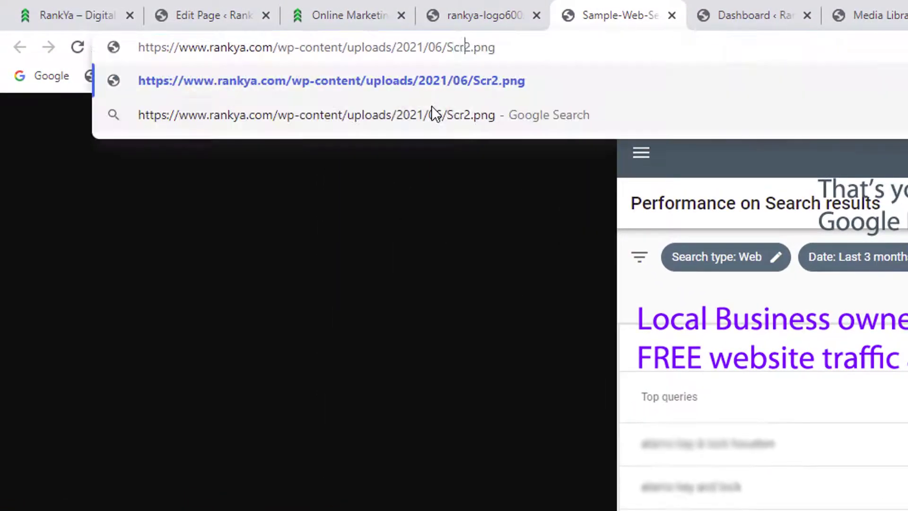
pyautogui.write('nshot')
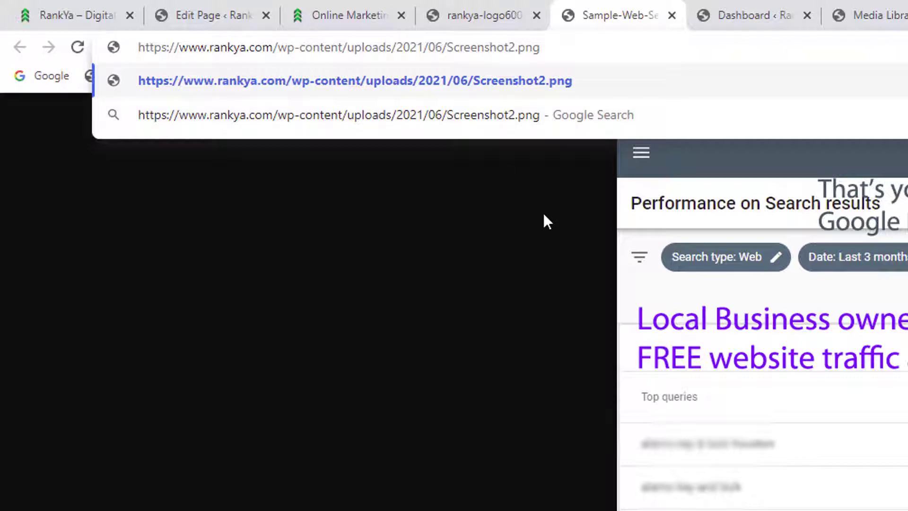
pyautogui.click(77, 47)
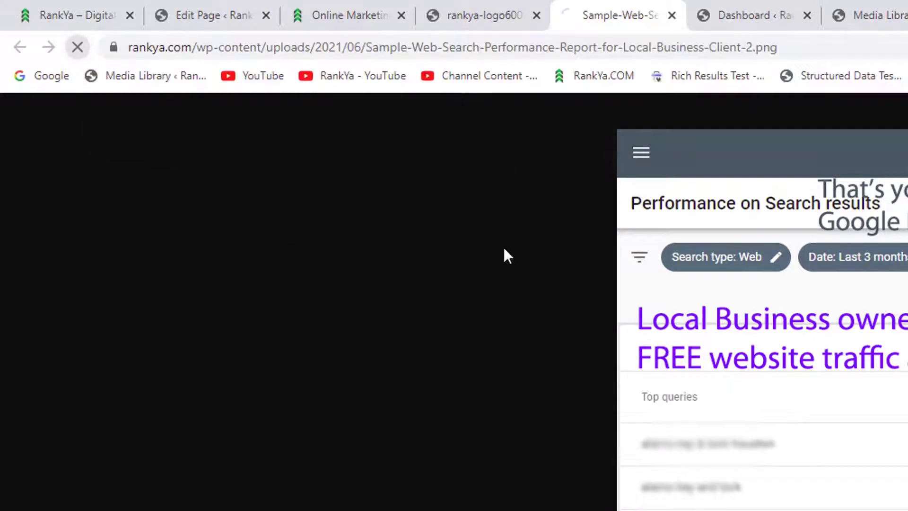
# - Highlight Web-Search-Performance-Report and the full descriptive file name, then return to the services preview
pyautogui.moveTo(367, 47); pyautogui.dragTo(788, 46)
pyautogui.click(614, 50)
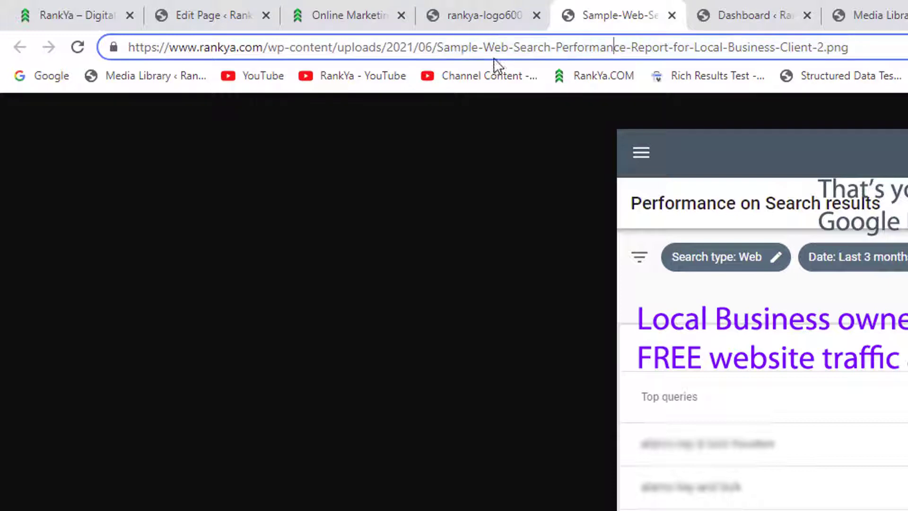
pyautogui.click(486, 48)
pyautogui.moveTo(495, 46); pyautogui.dragTo(754, 49)
pyautogui.click(805, 46)
pyautogui.moveTo(438, 47); pyautogui.dragTo(674, 47)
pyautogui.moveTo(748, 48); pyautogui.dragTo(851, 47)
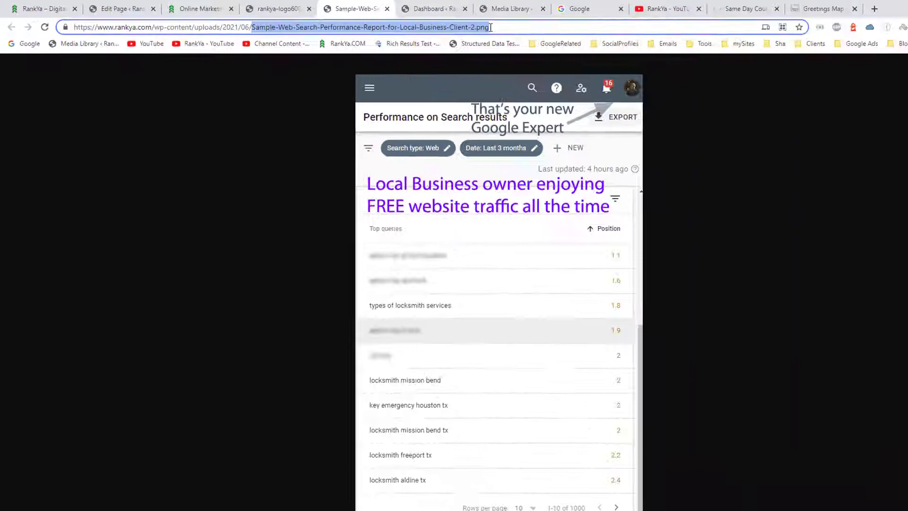
pyautogui.click(206, 7)
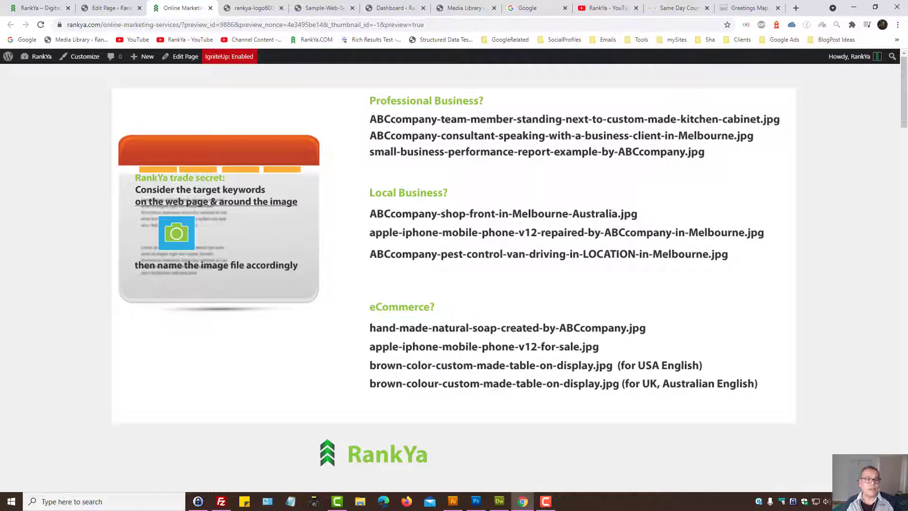
# - Switch to the Edit Page tab to view the services page's HTML source
pyautogui.hotkey('ctrl', 'pageup')
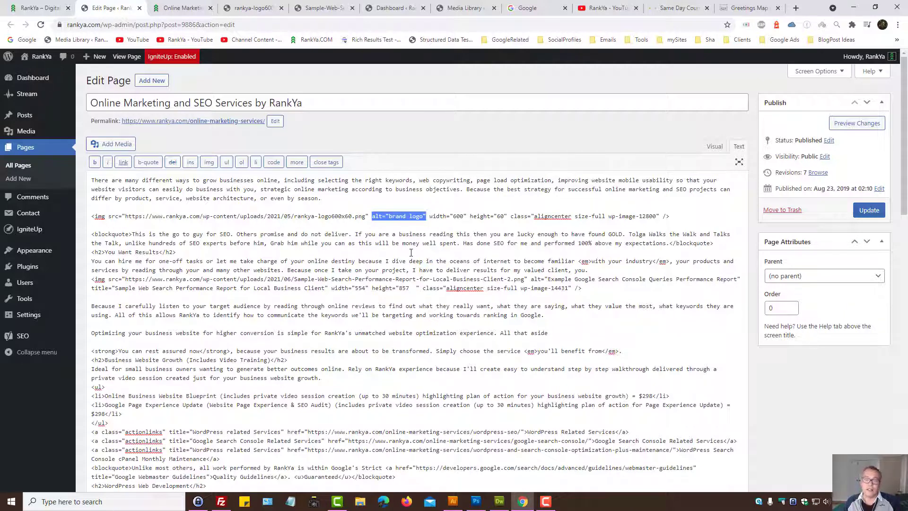
pyautogui.click(411, 253)
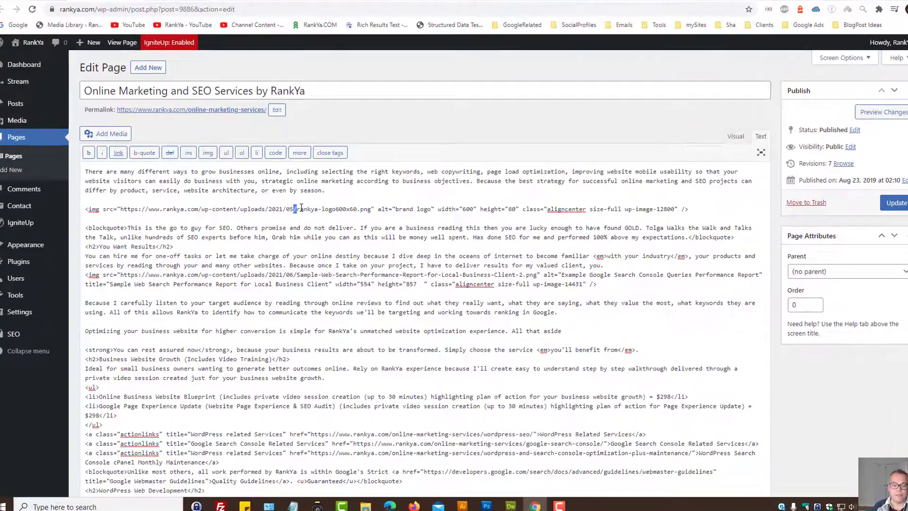
pyautogui.moveTo(291, 216); pyautogui.dragTo(365, 216)
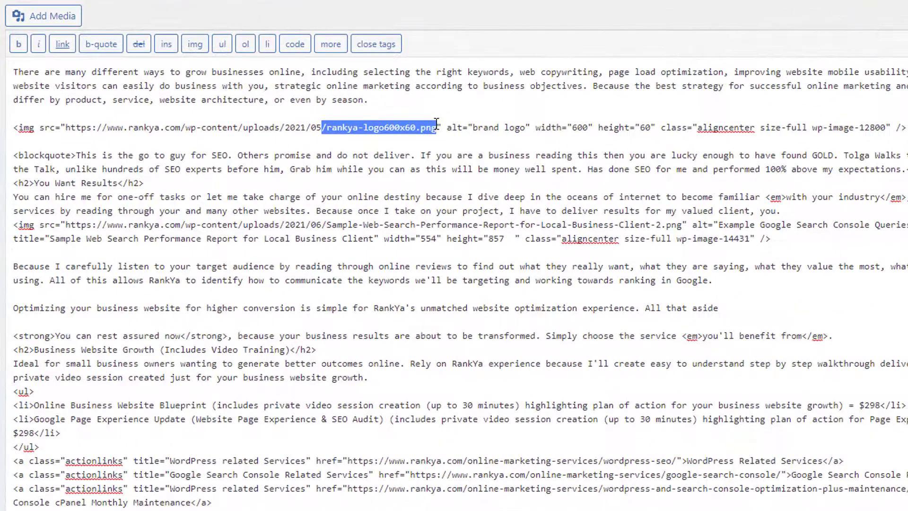
pyautogui.moveTo(473, 127); pyautogui.dragTo(527, 124)
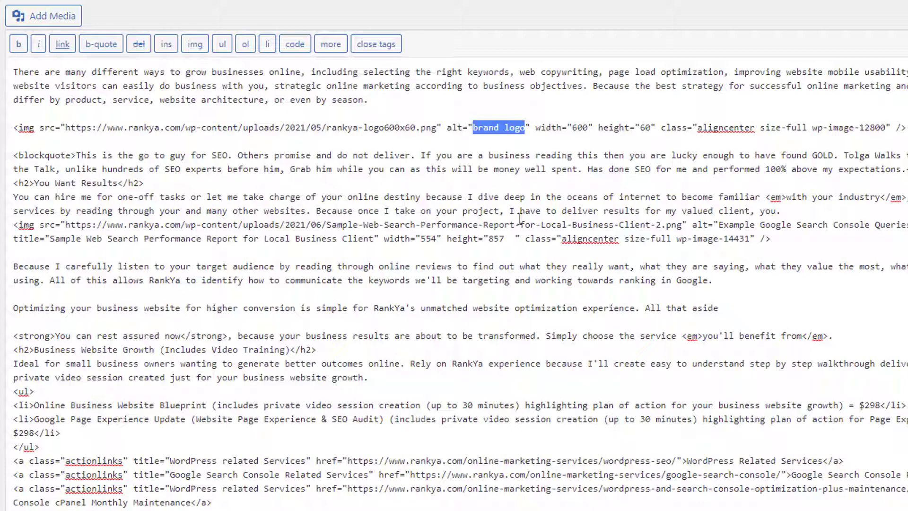
pyautogui.moveTo(531, 126); pyautogui.dragTo(448, 127)
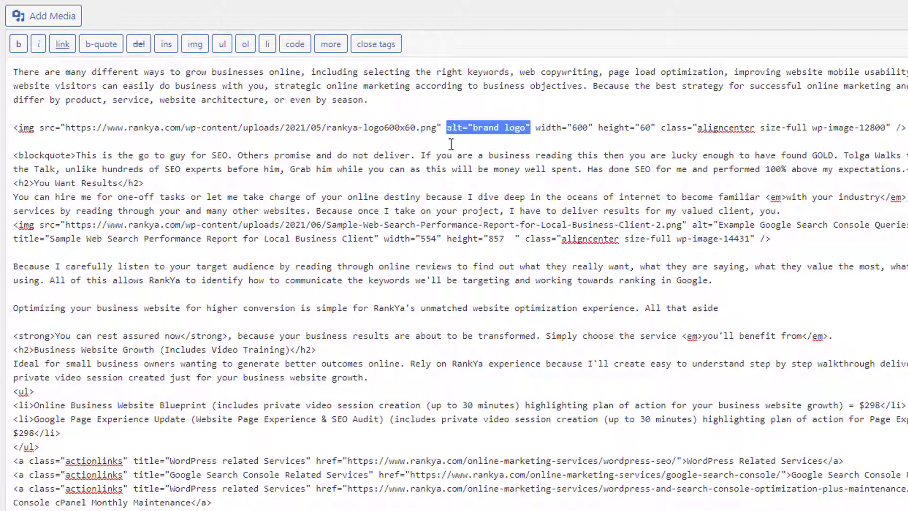
pyautogui.press('BackSpace')
pyautogui.press('BackSpace')
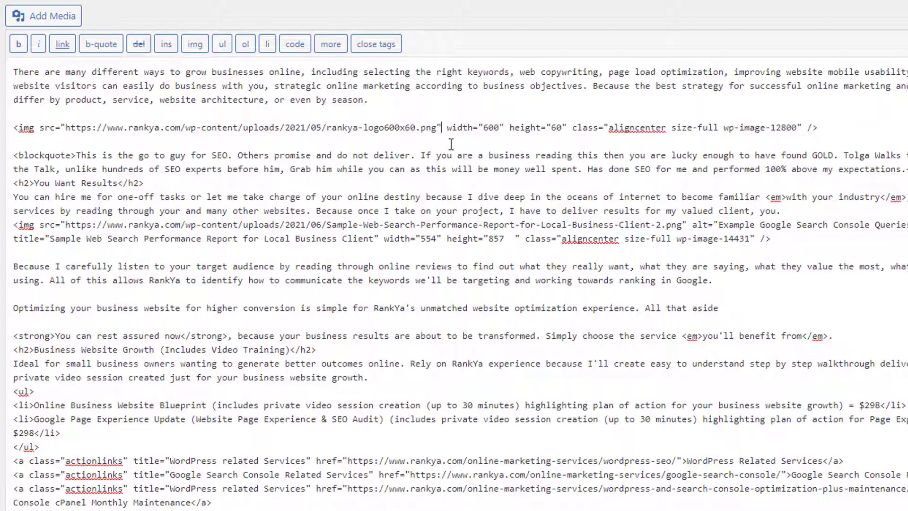
pyautogui.moveTo(442, 127); pyautogui.dragTo(66, 132)
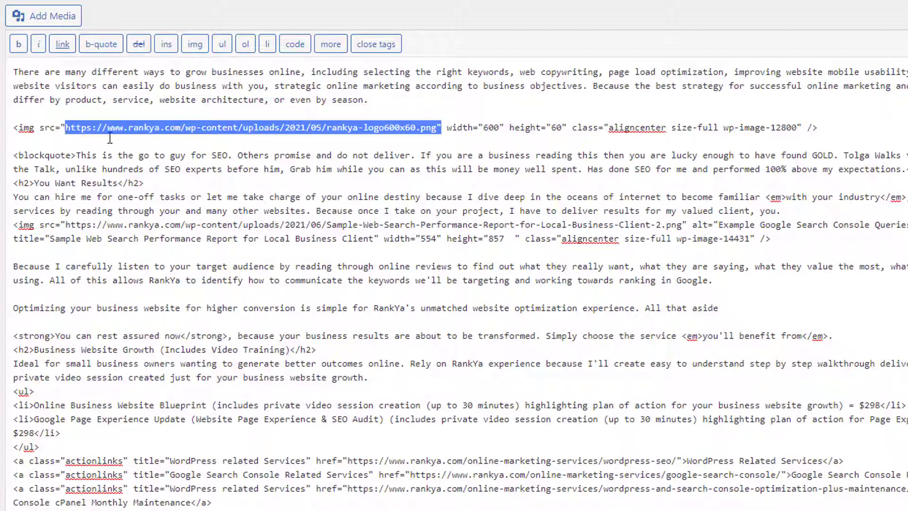
pyautogui.click(358, 182)
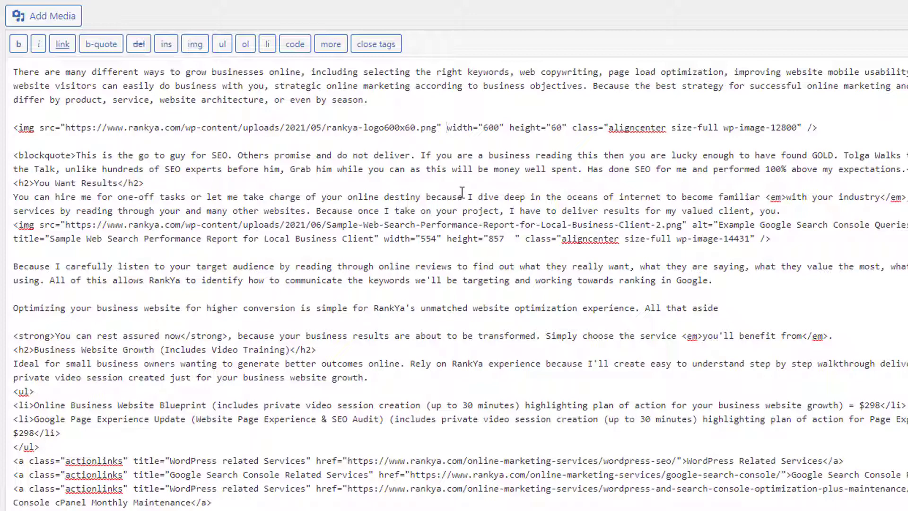
pyautogui.write('alt="brand logo"')
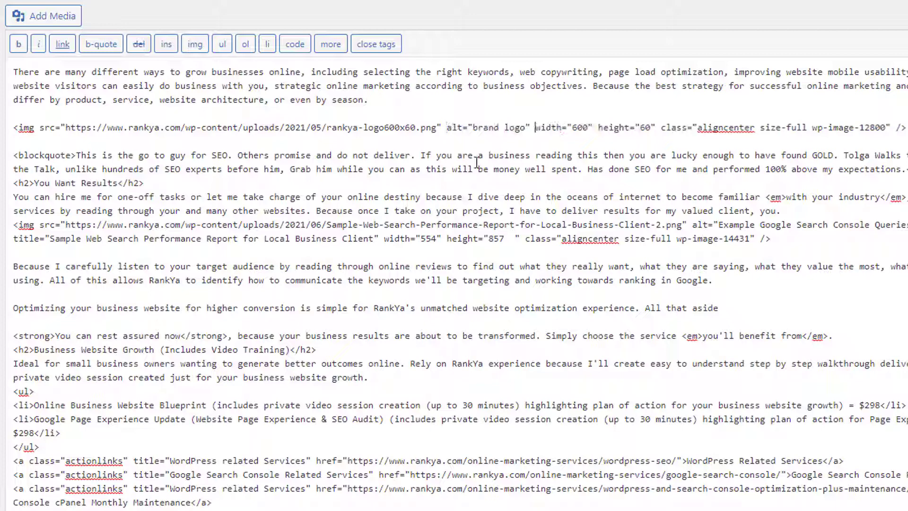
pyautogui.moveTo(446, 127); pyautogui.dragTo(530, 124)
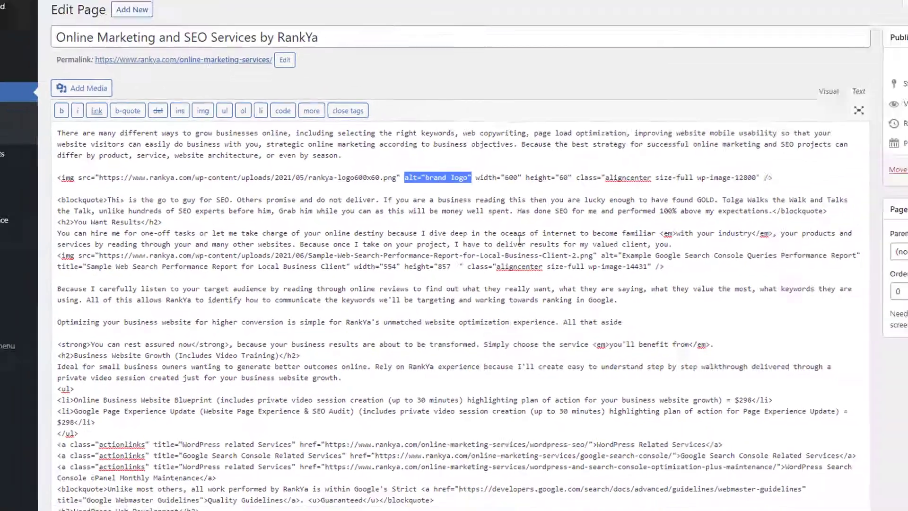
pyautogui.click(520, 240)
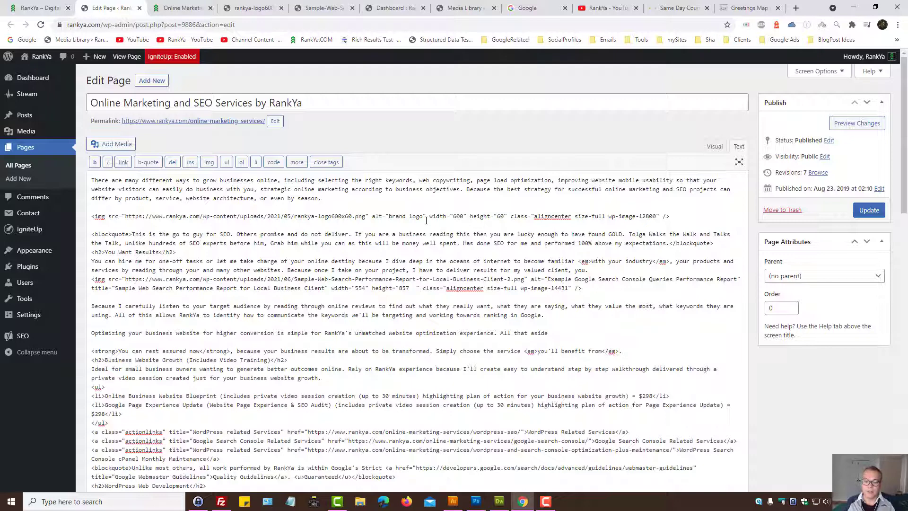
# - Highlight the logo's width="600" height="60" attributes, then reload the live services page
pyautogui.moveTo(429, 218); pyautogui.dragTo(509, 220)
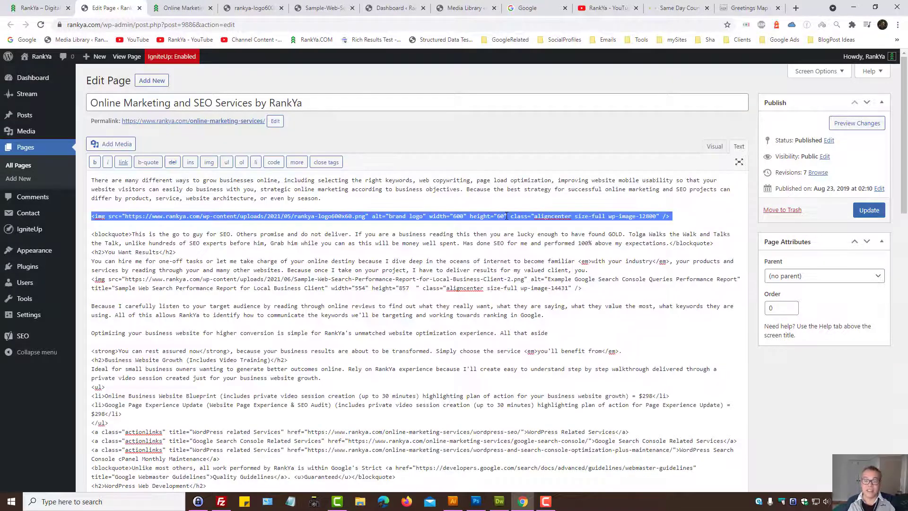
pyautogui.click(507, 216)
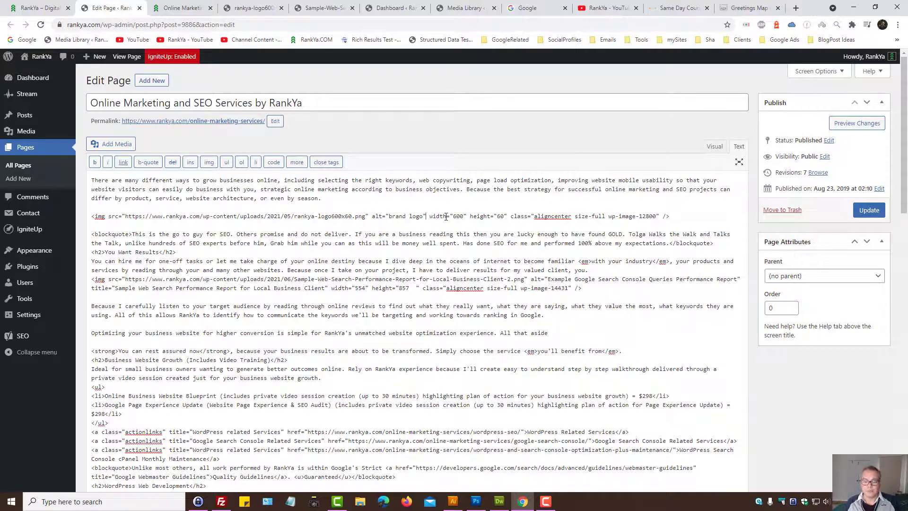
pyautogui.moveTo(428, 217); pyautogui.dragTo(468, 216)
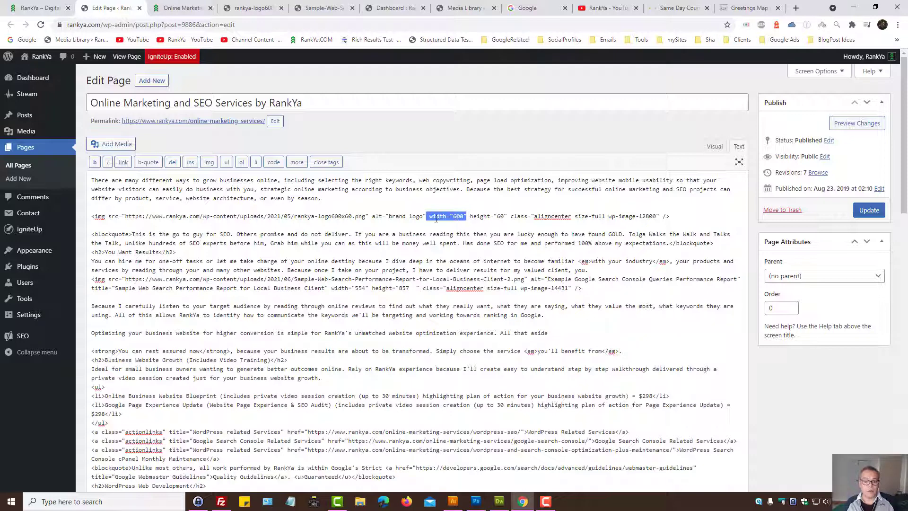
pyautogui.moveTo(429, 217); pyautogui.dragTo(508, 217)
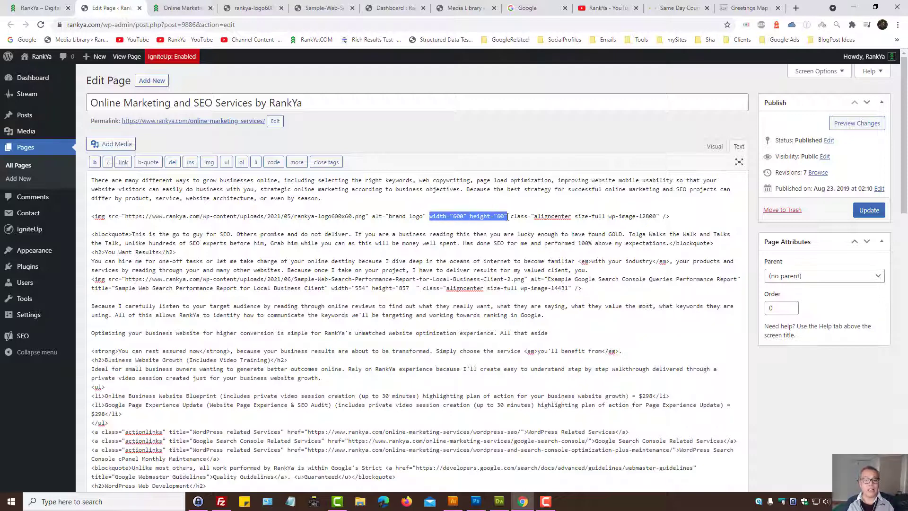
pyautogui.click(396, 227)
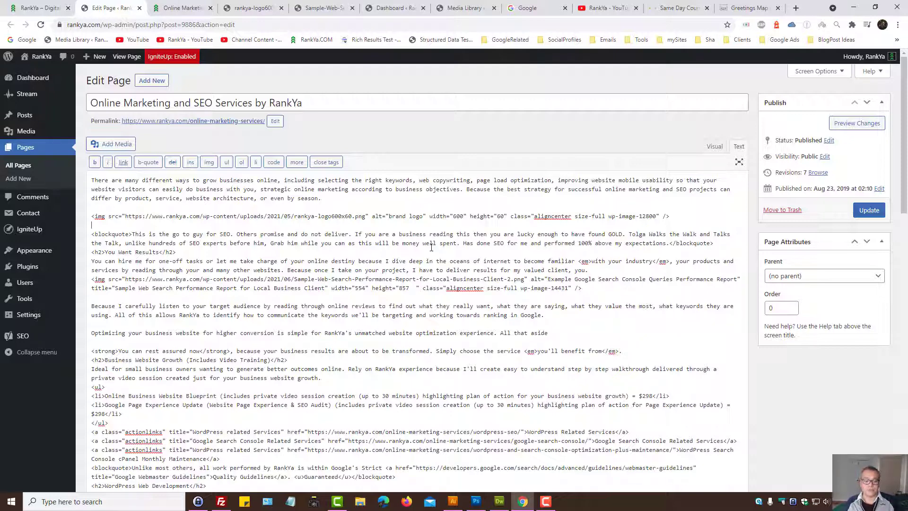
pyautogui.click(180, 7)
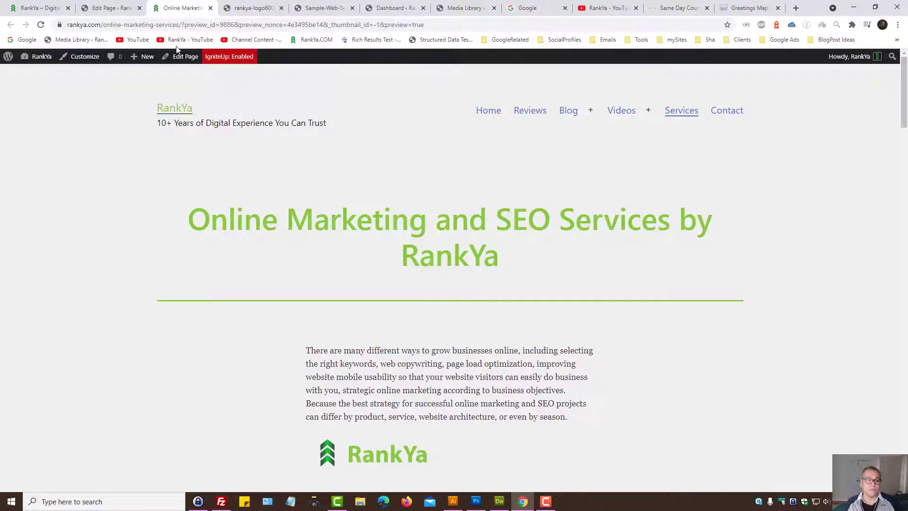
pyautogui.click(674, 118)
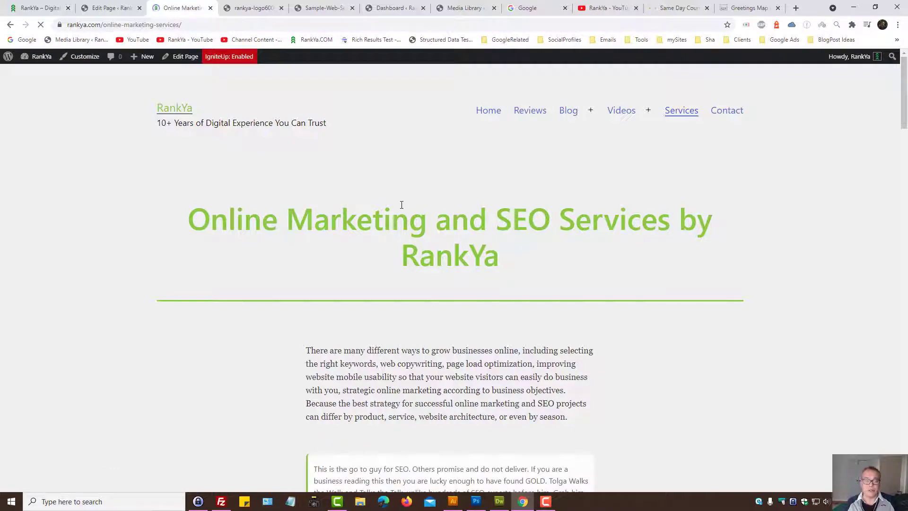
pyautogui.scroll(-10, 347, 253)
pyautogui.scroll(-5, 346, 253)
pyautogui.scroll(15, 345, 253)
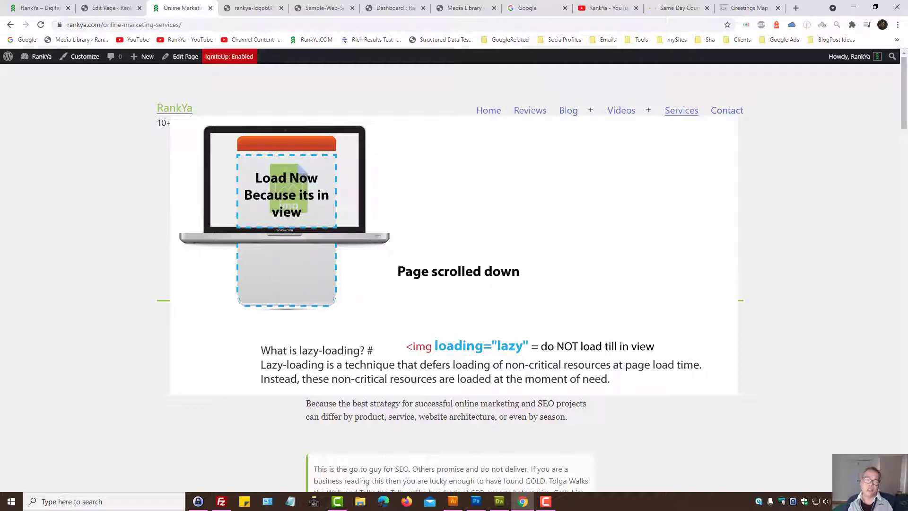
pyautogui.click(111, 8)
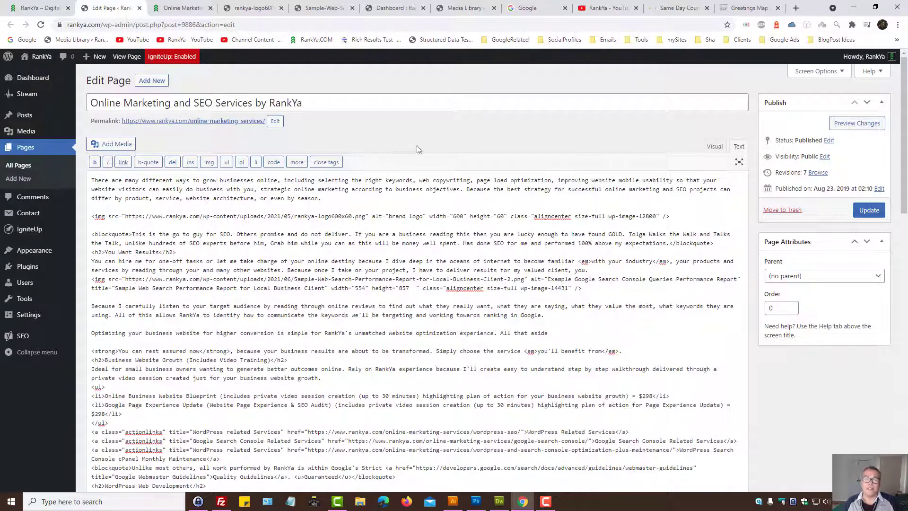
pyautogui.click(189, 6)
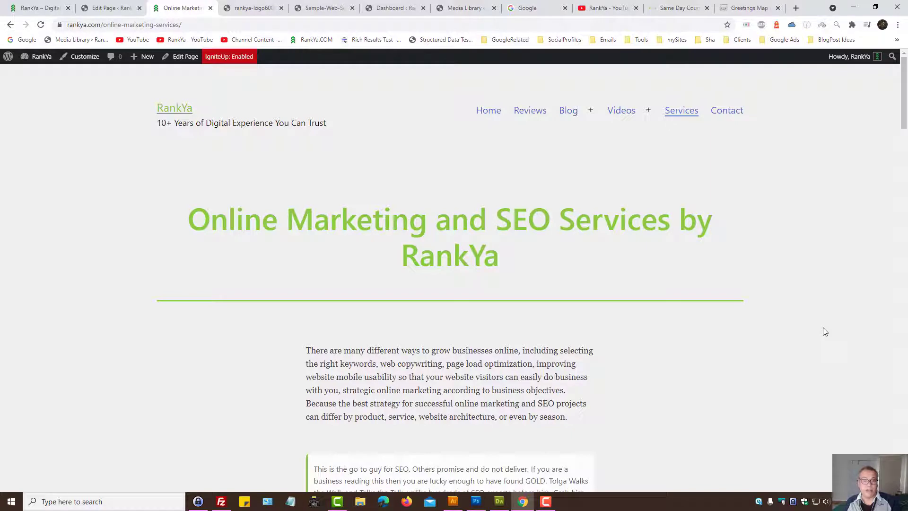
pyautogui.scroll(-1, 823, 333)
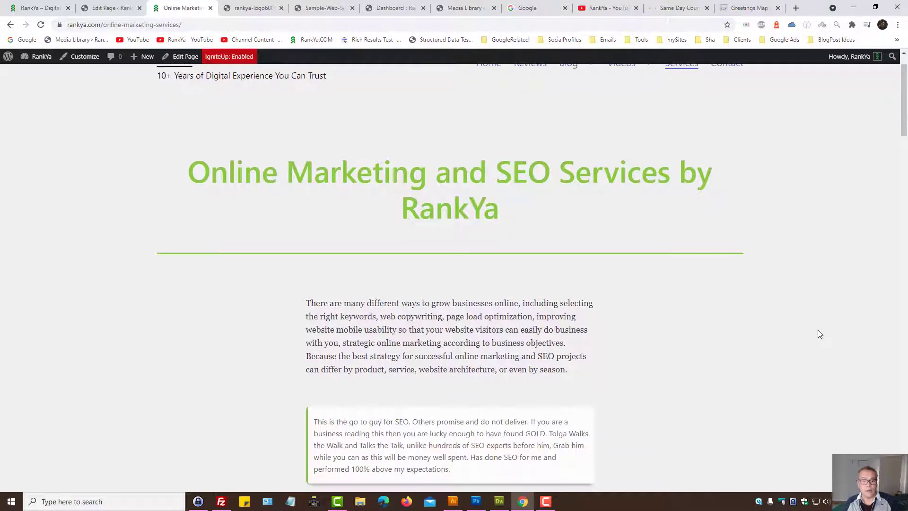
pyautogui.scroll(-6, 814, 334)
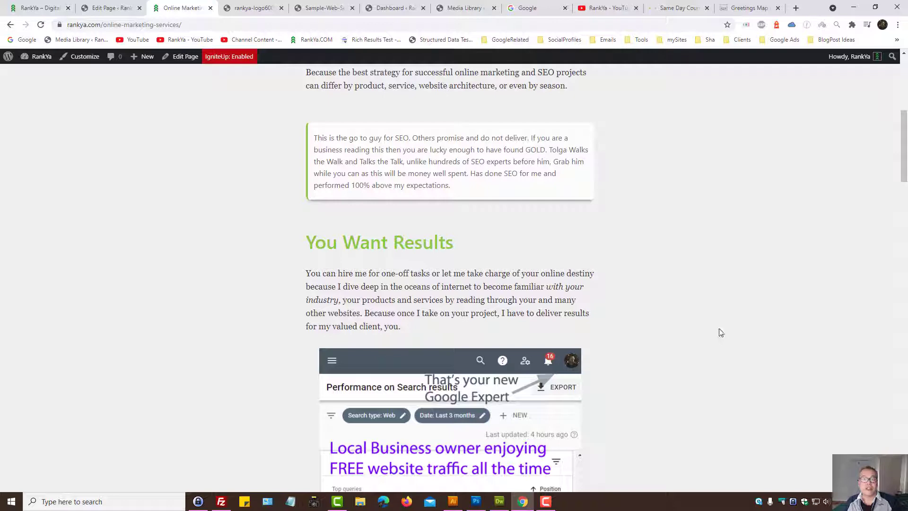
pyautogui.scroll(1, 720, 331)
pyautogui.scroll(7, 720, 333)
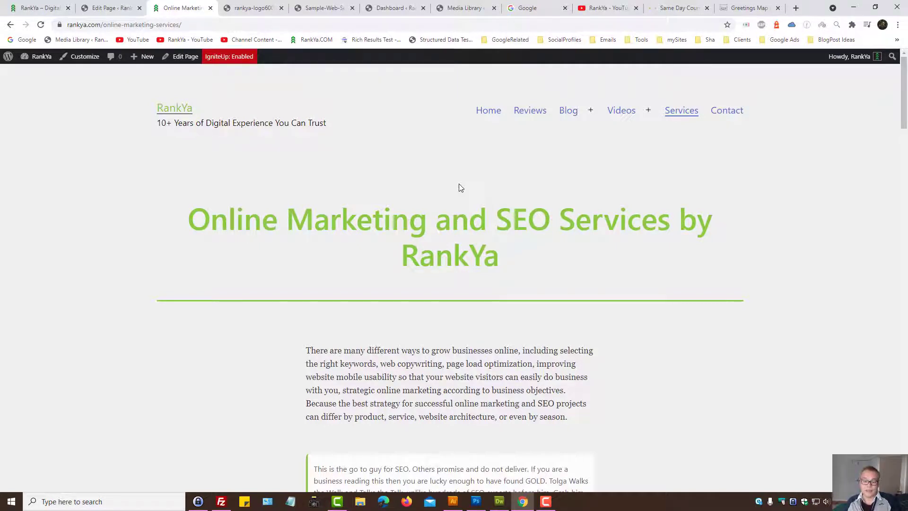
pyautogui.press('F12')
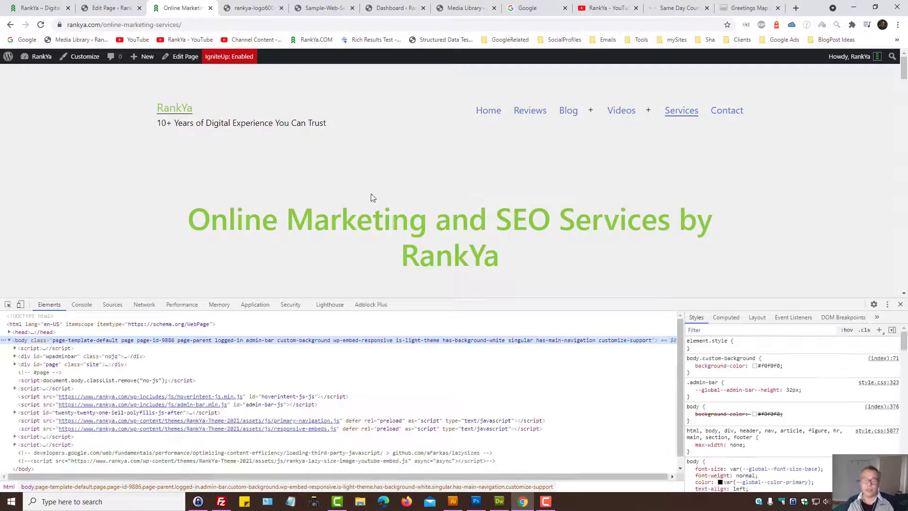
pyautogui.click(8, 304)
pyautogui.scroll(-2, 373, 244)
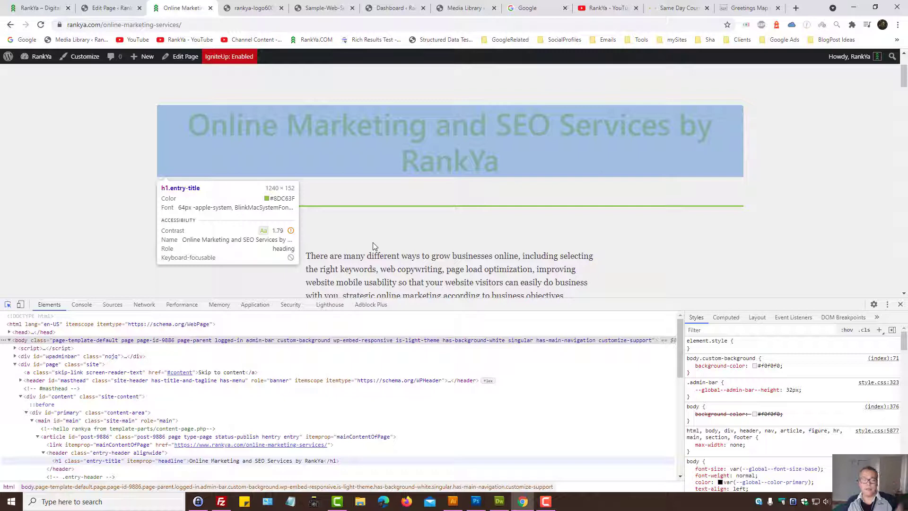
pyautogui.scroll(-2, 379, 257)
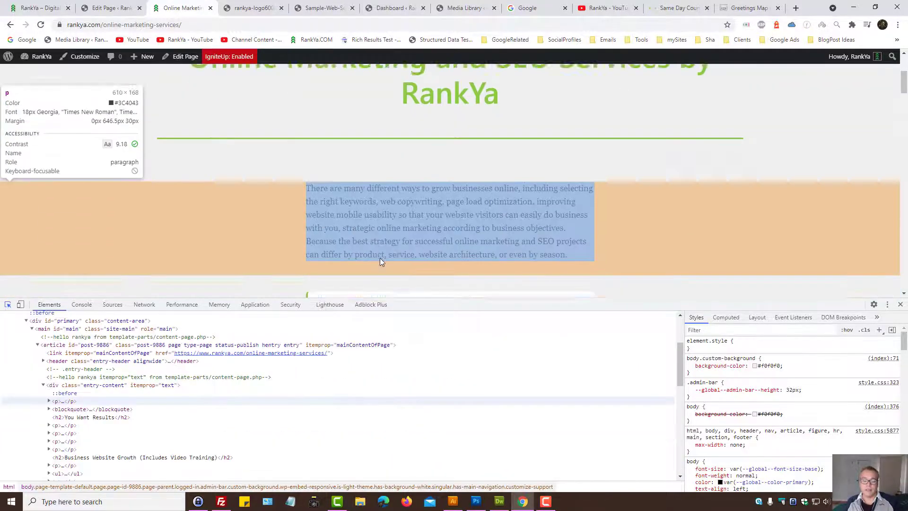
pyautogui.click(416, 199)
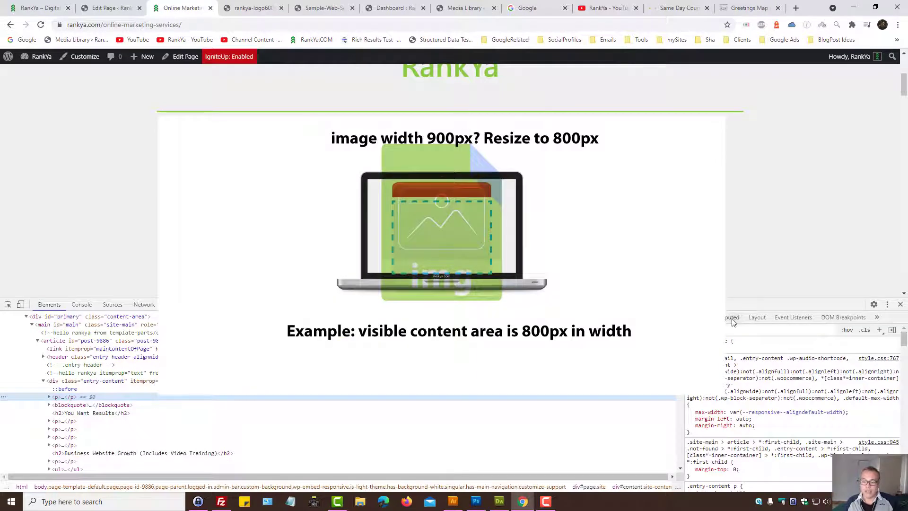
pyautogui.click(731, 319)
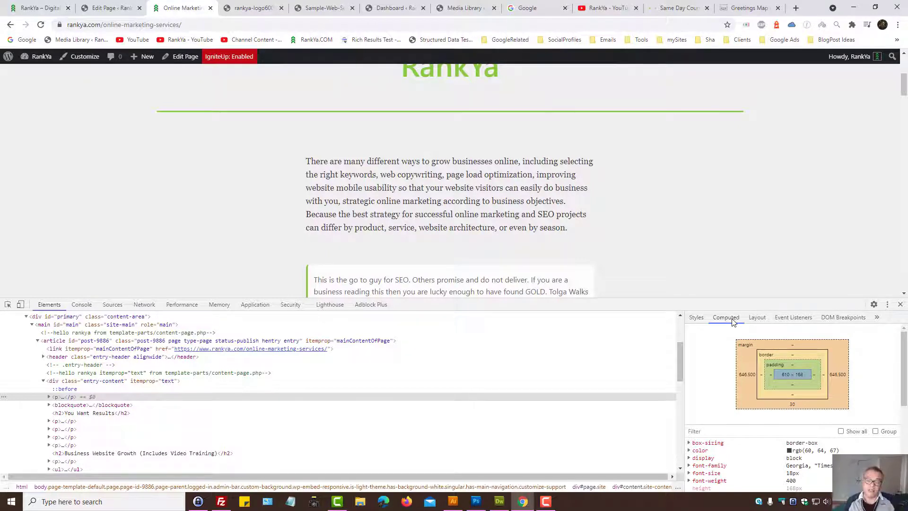
pyautogui.click(900, 304)
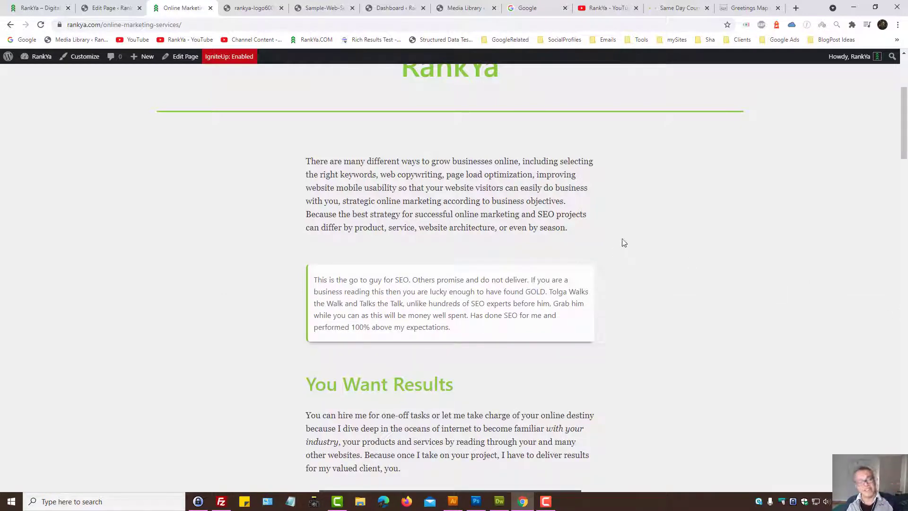
# - Enlarge the Florida Sunshine State postcard image full-screen on its product page
pyautogui.click(762, 8)
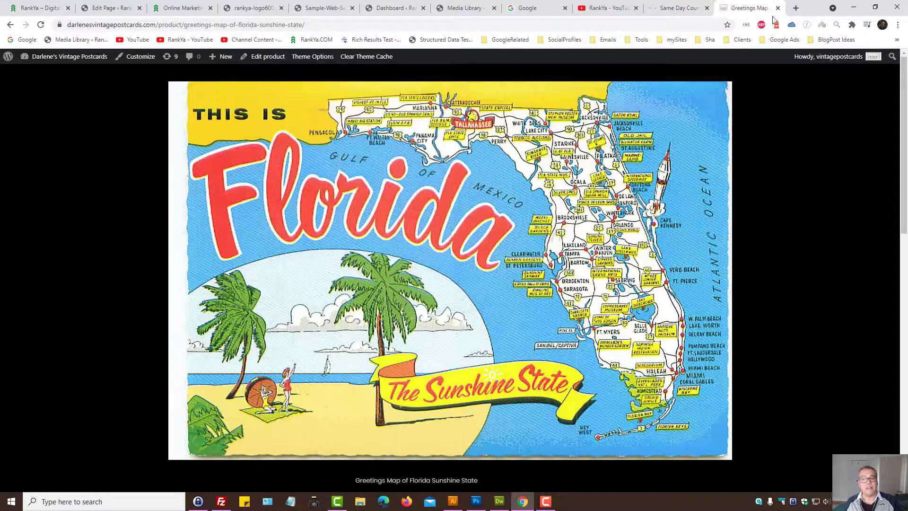
pyautogui.click(100, 157)
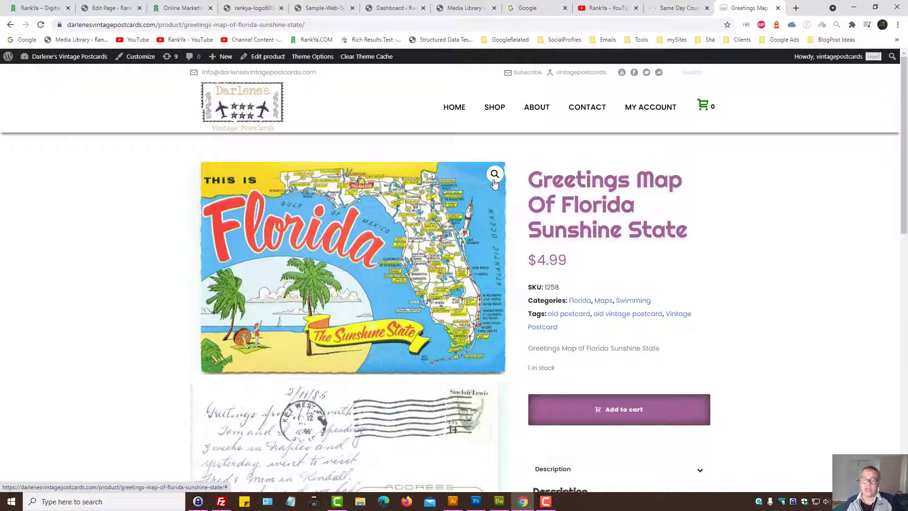
pyautogui.click(495, 175)
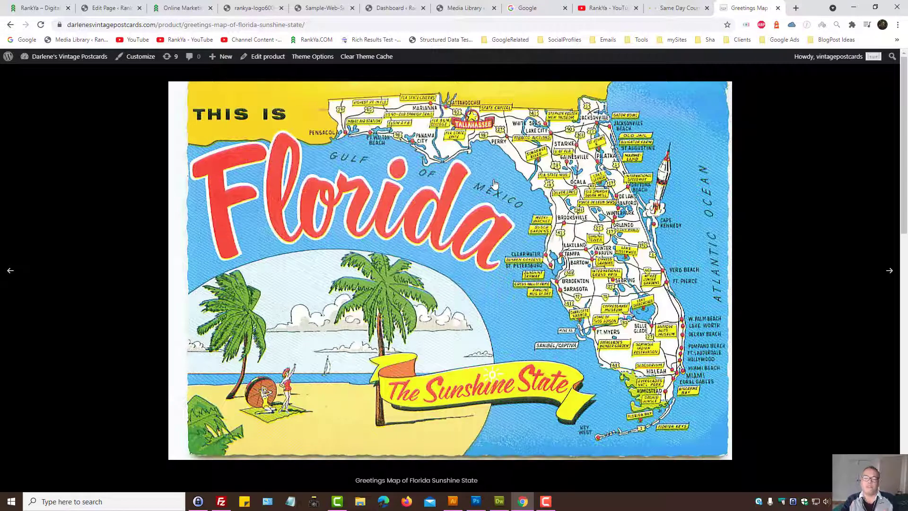
# - Preview the product page in mobile device emulation, return to desktop view, and close DevTools
pyautogui.hotkey('ctrl', 'shift', 'i')
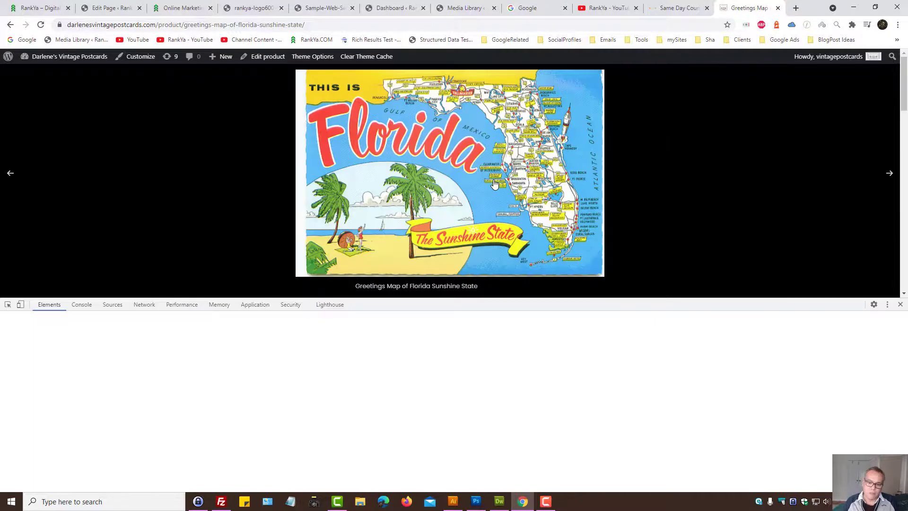
pyautogui.click(20, 305)
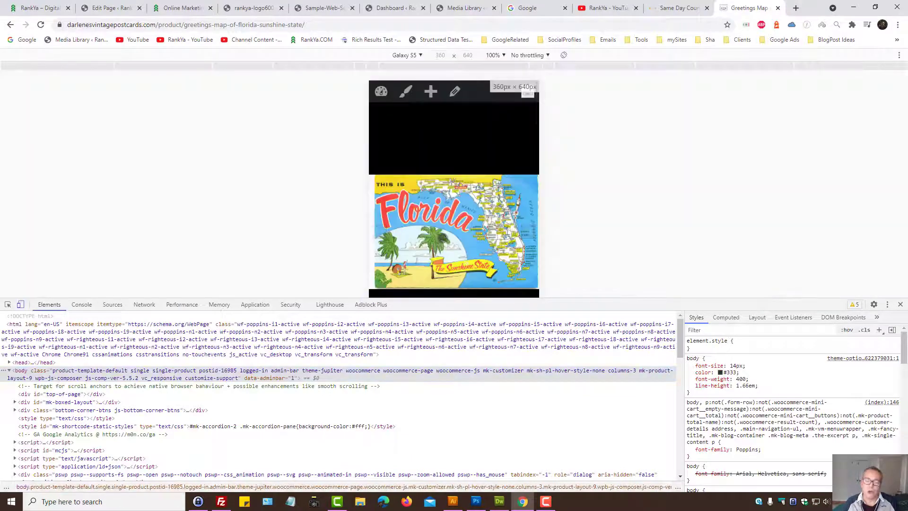
pyautogui.click(20, 305)
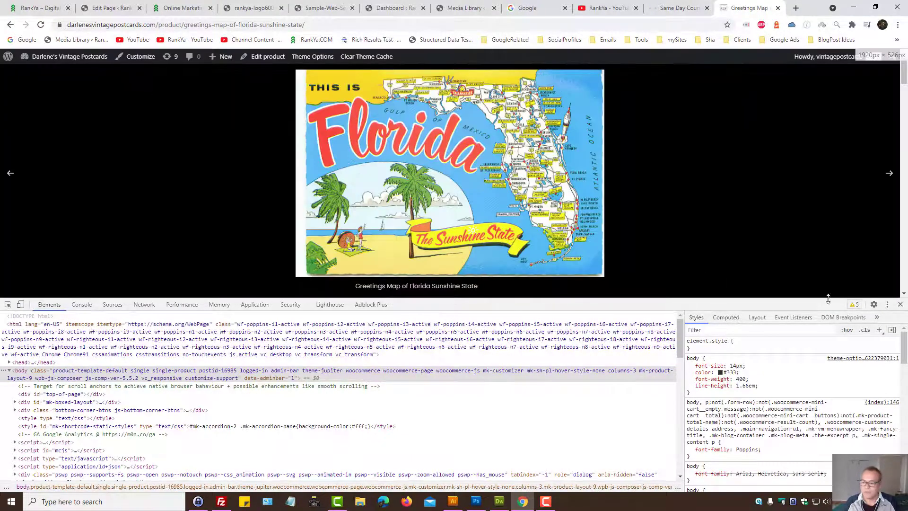
pyautogui.click(900, 305)
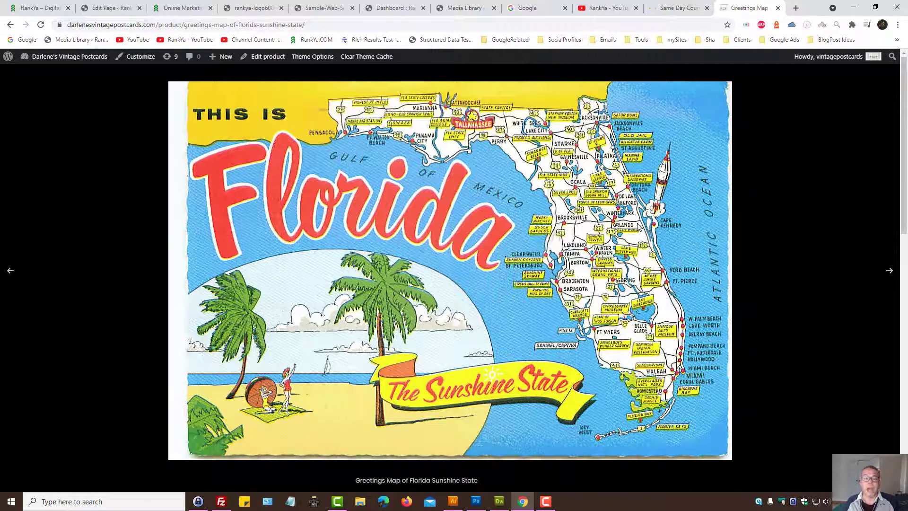
# - Move to the adjacent browser tab showing the rankya.com home page
pyautogui.hotkey('ctrl', 'shift', 'Tab')
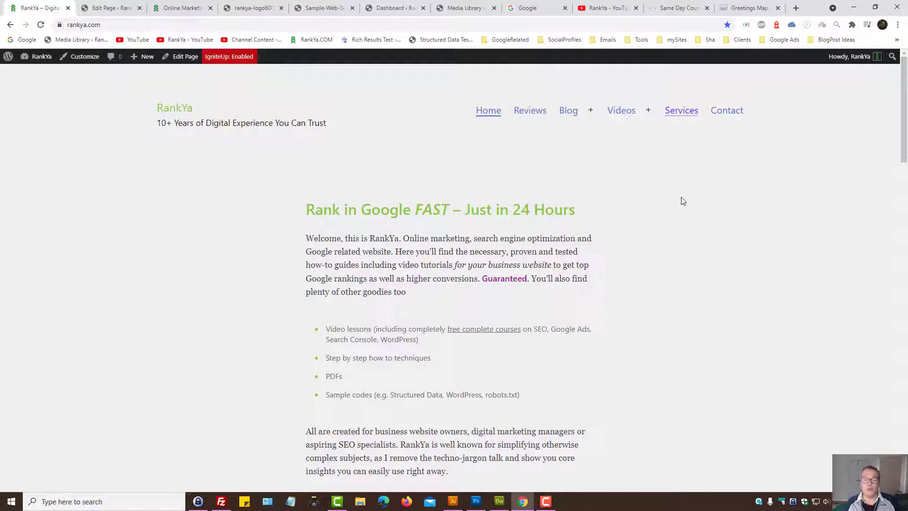
# - Open Compressor.io from the Tools > ImageRelated bookmarks in a new tab and choose Lossless compression
pyautogui.click(796, 8)
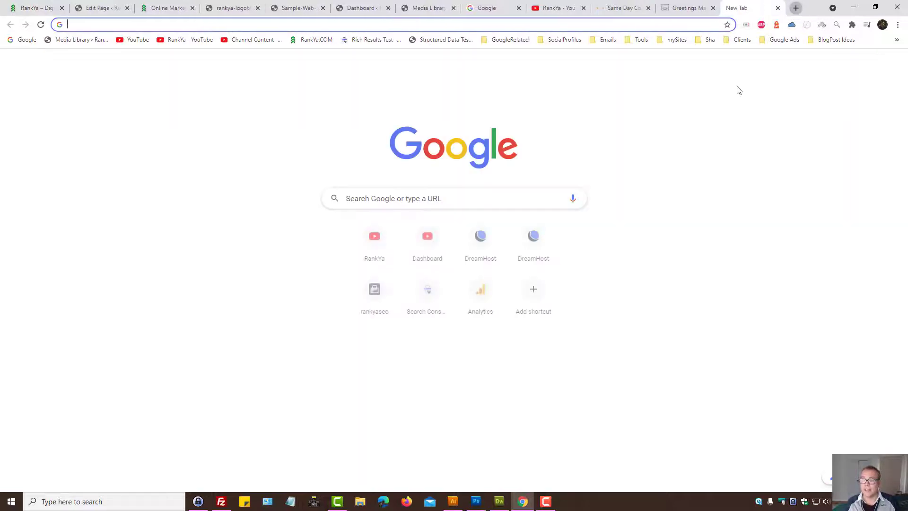
pyautogui.click(639, 40)
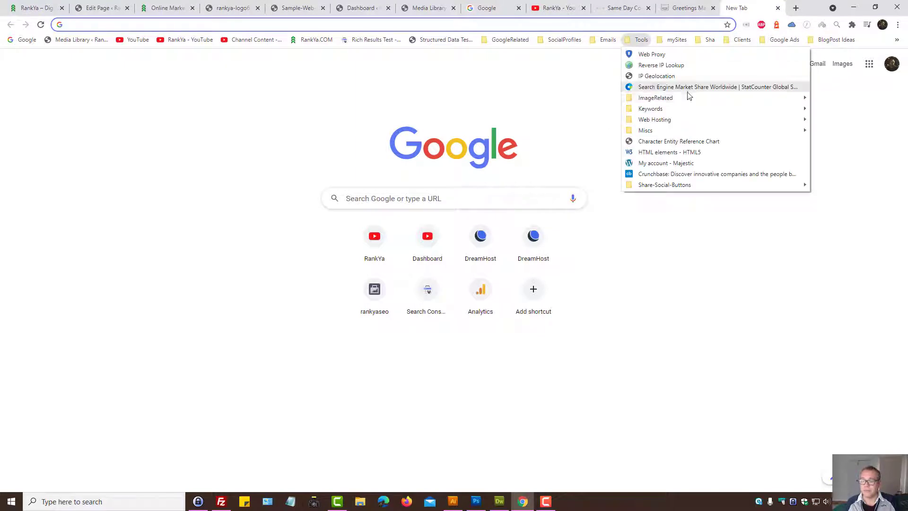
pyautogui.moveTo(676, 102)
pyautogui.click(487, 207)
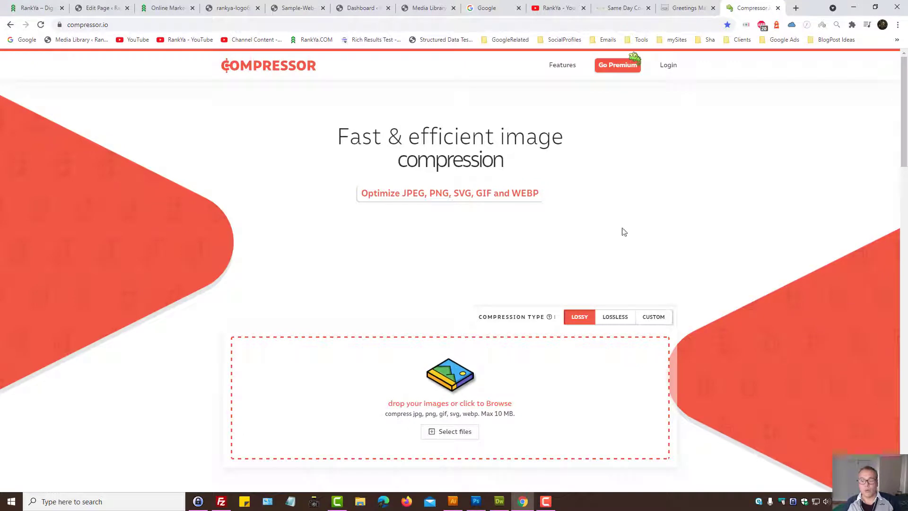
pyautogui.click(616, 317)
# - Point out Compressor.io's supported JPEG and PNG formats, then return to the RankYa home page
pyautogui.scroll(-1, 511, 222)
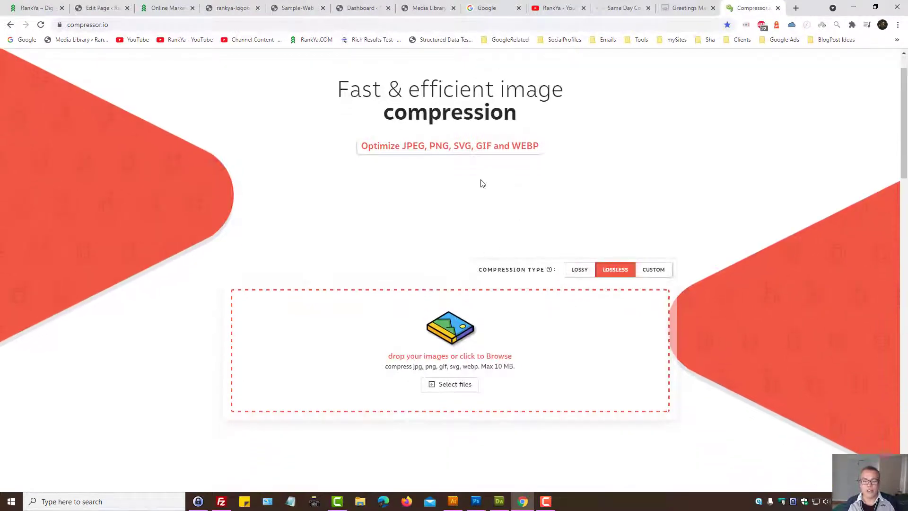
pyautogui.doubleClick(413, 146)
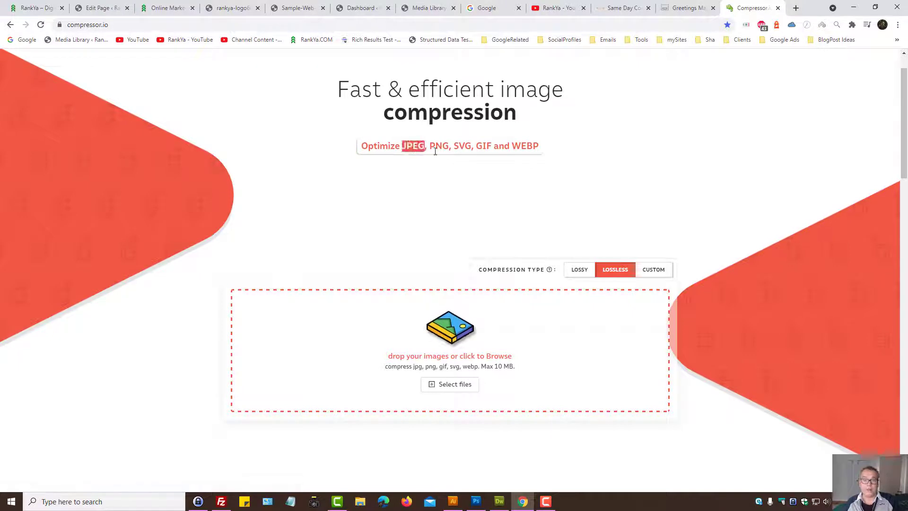
pyautogui.doubleClick(439, 147)
pyautogui.click(446, 200)
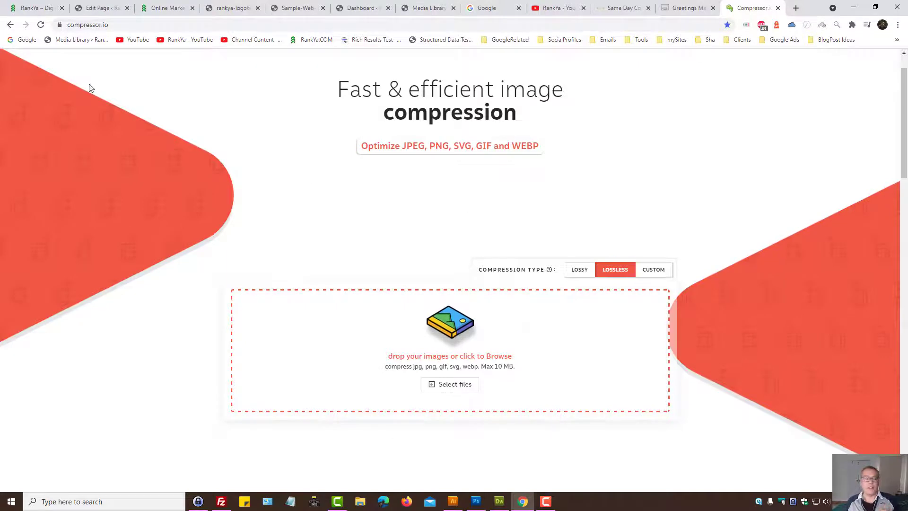
pyautogui.click(41, 7)
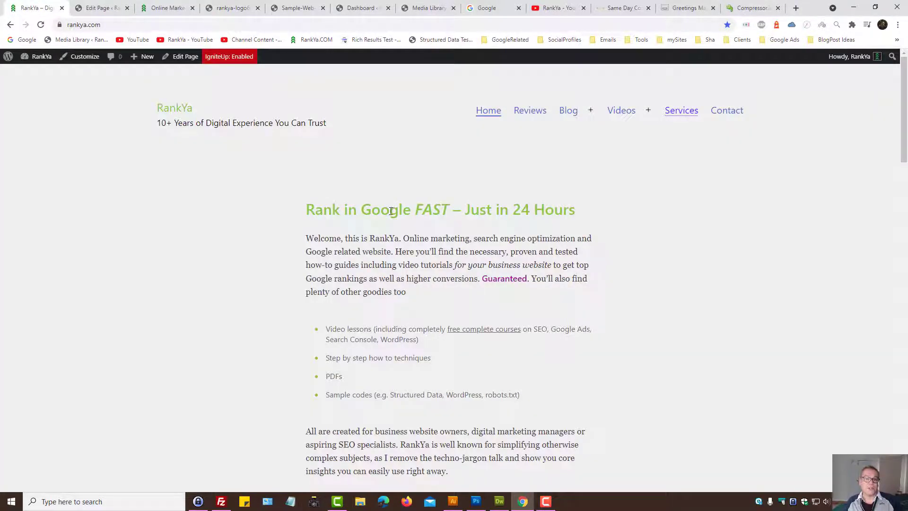
pyautogui.click(752, 8)
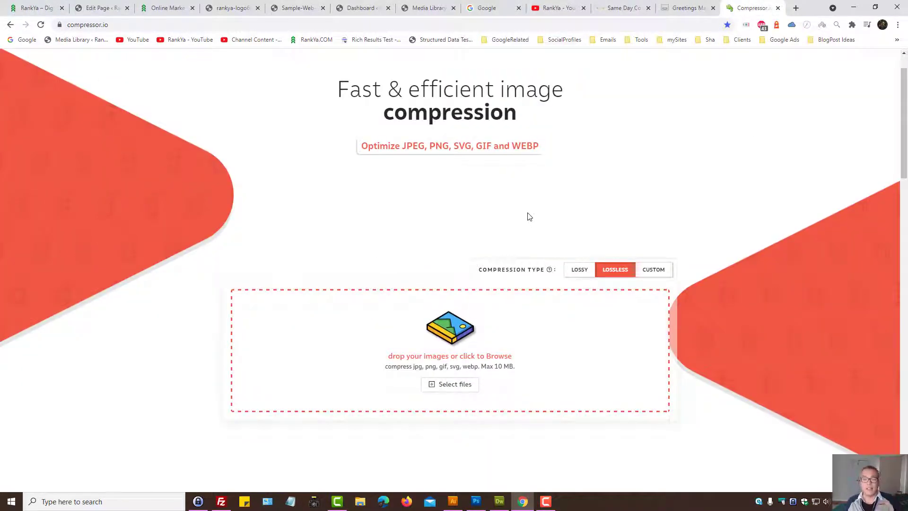
pyautogui.click(36, 7)
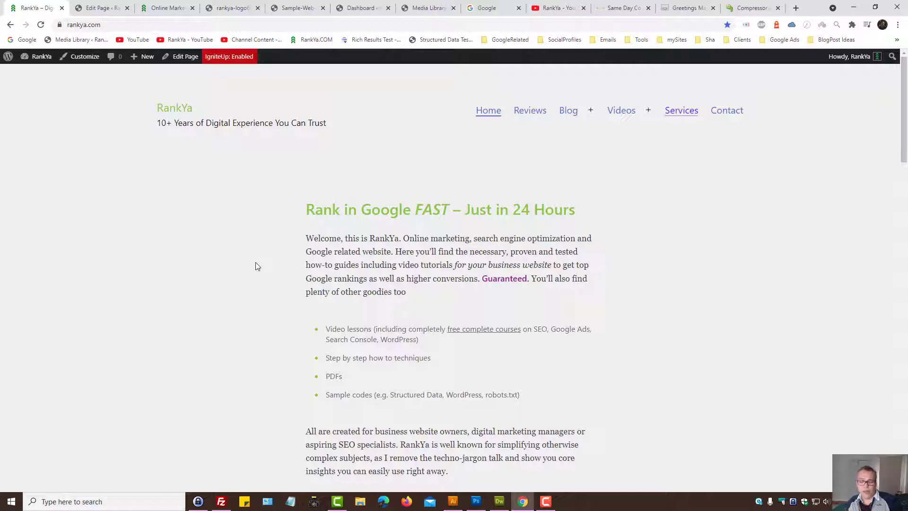
# - Minimize Chrome and Illustrator and select the 2021 uploads folder in FileZilla
pyautogui.click(854, 7)
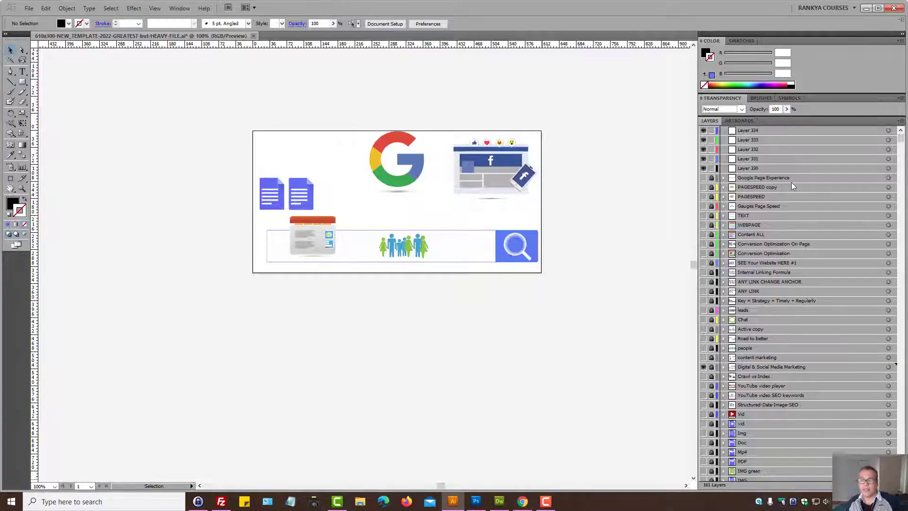
pyautogui.click(867, 8)
pyautogui.click(221, 502)
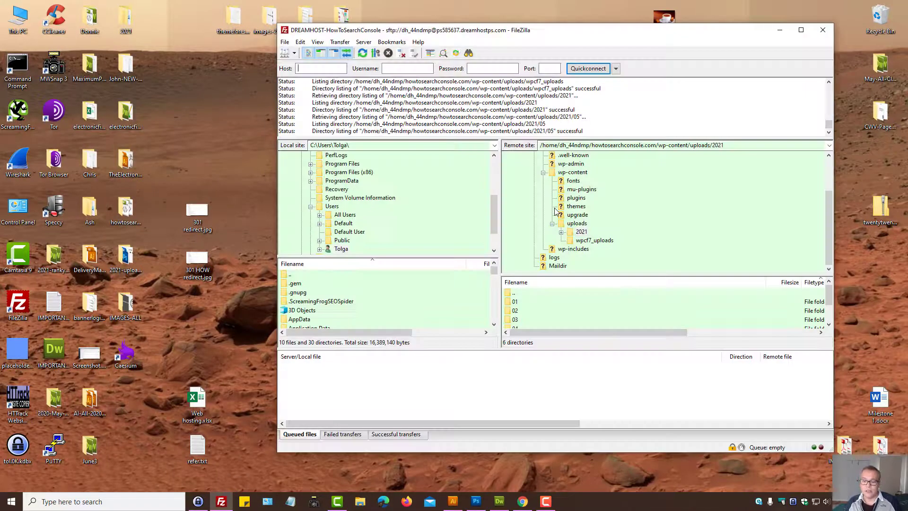
pyautogui.click(582, 232)
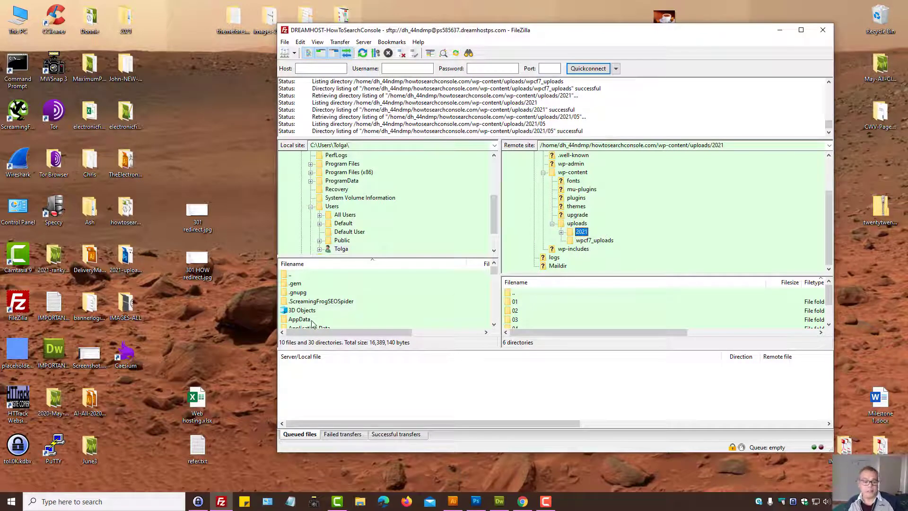
# - Launch and close the Caesium image compressor, then minimize FileZilla
pyautogui.click(133, 355)
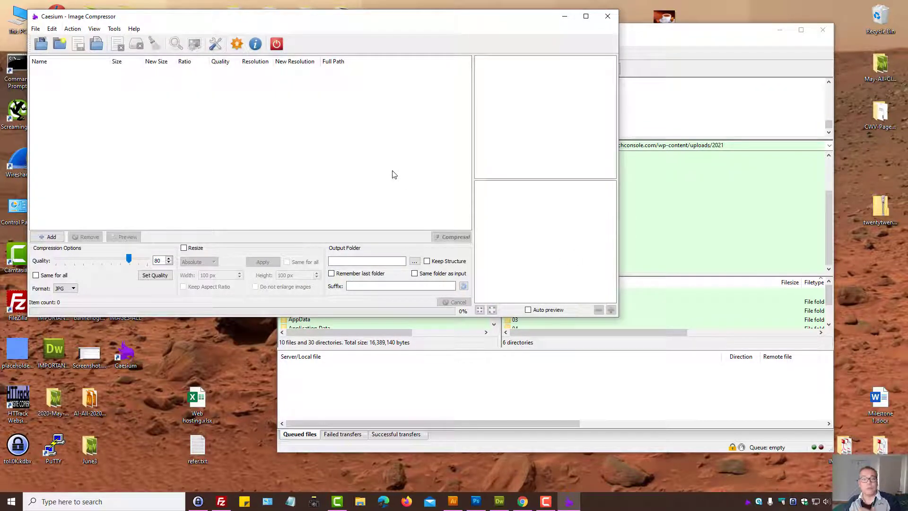
pyautogui.click(611, 26)
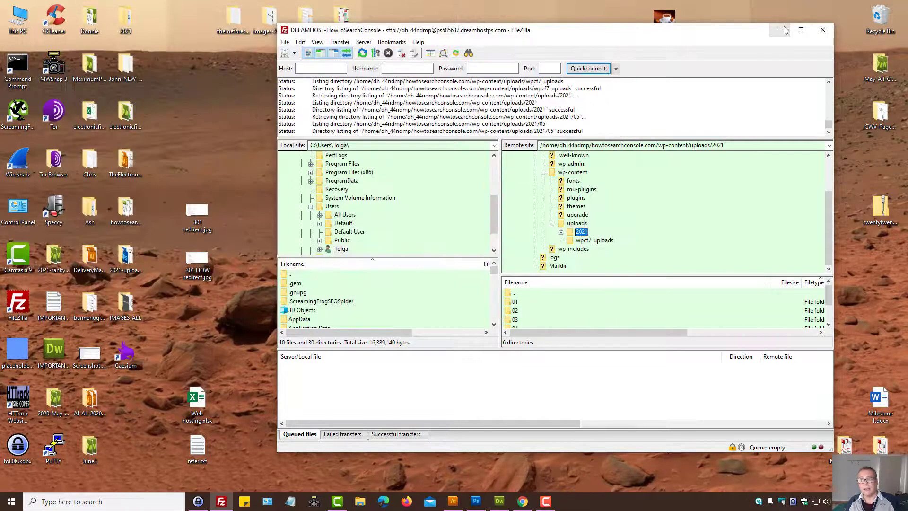
pyautogui.click(780, 30)
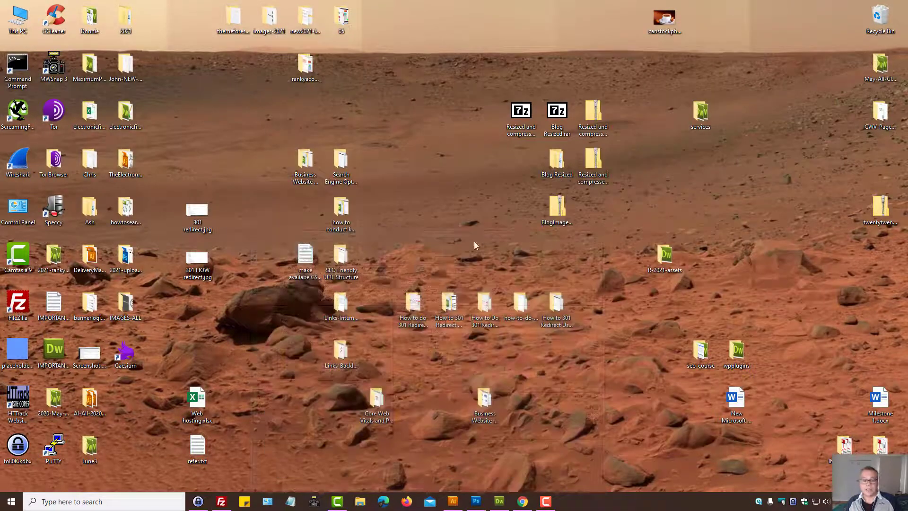
# - Restore Chrome from the taskbar and show the Media Library grid of uploaded images
pyautogui.click(522, 502)
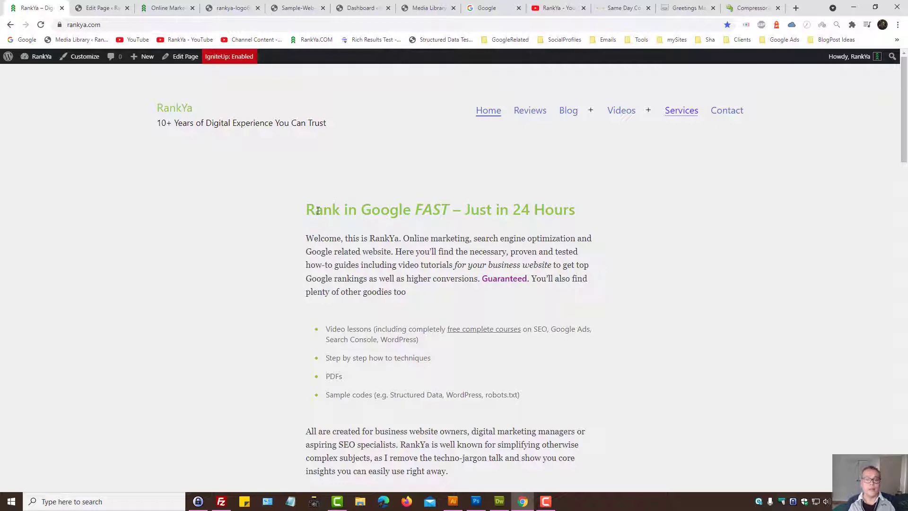
pyautogui.click(428, 8)
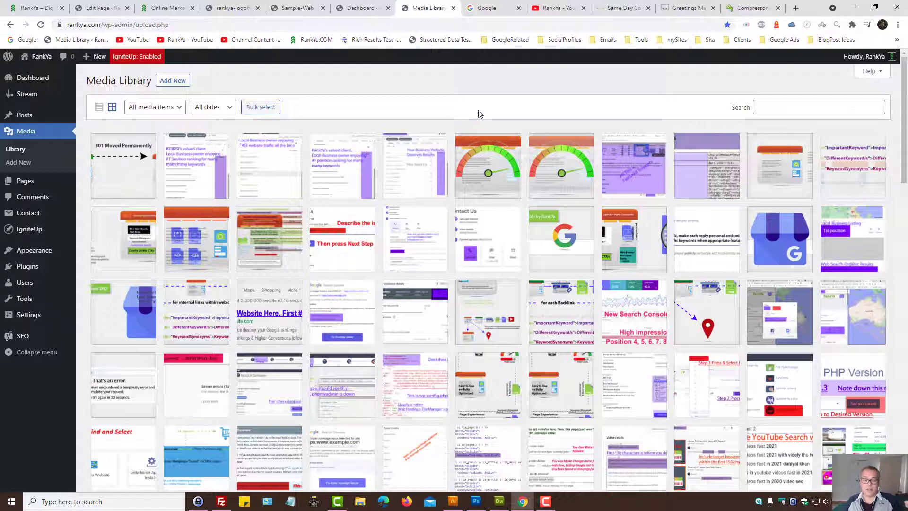
pyautogui.click(221, 501)
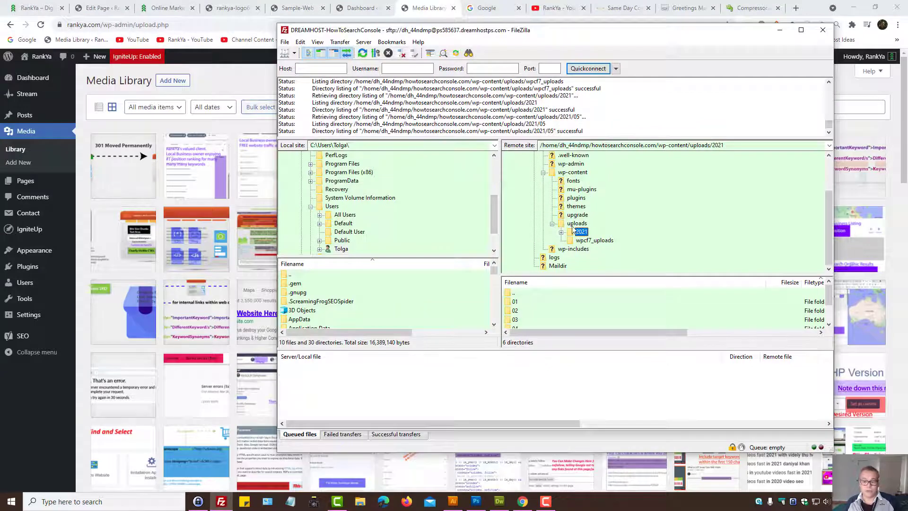
pyautogui.click(562, 232)
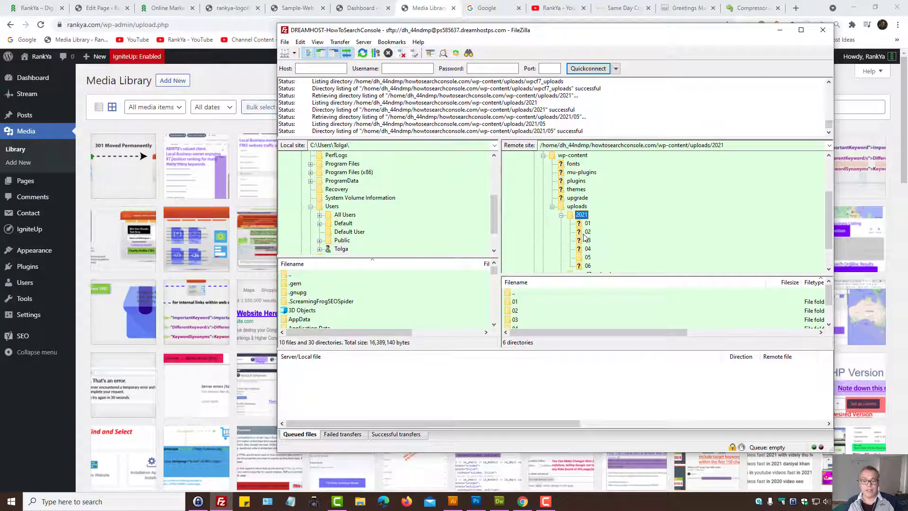
pyautogui.click(587, 266)
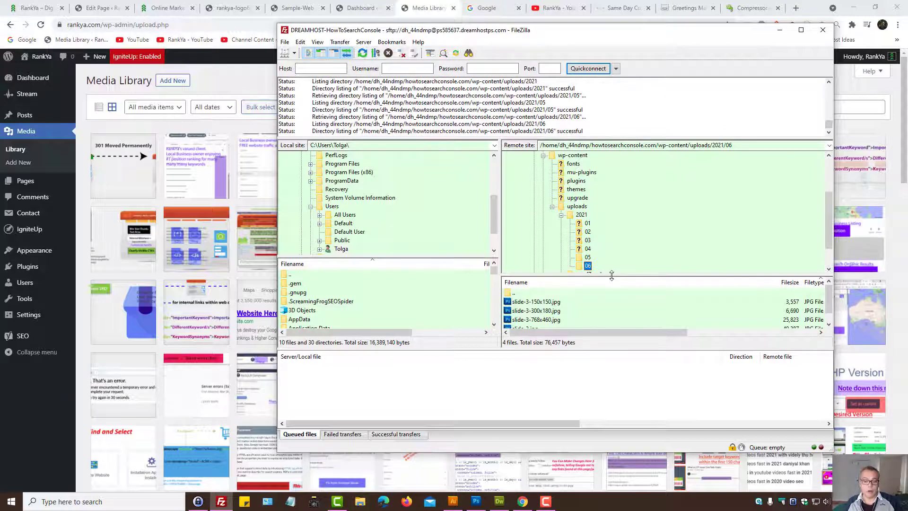
pyautogui.moveTo(607, 275); pyautogui.dragTo(605, 240)
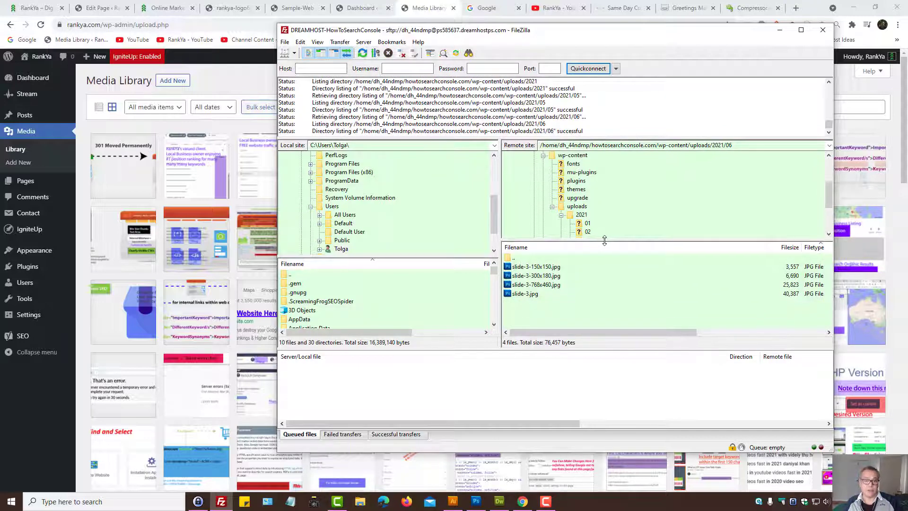
pyautogui.click(544, 266)
pyautogui.click(544, 276)
pyautogui.click(544, 285)
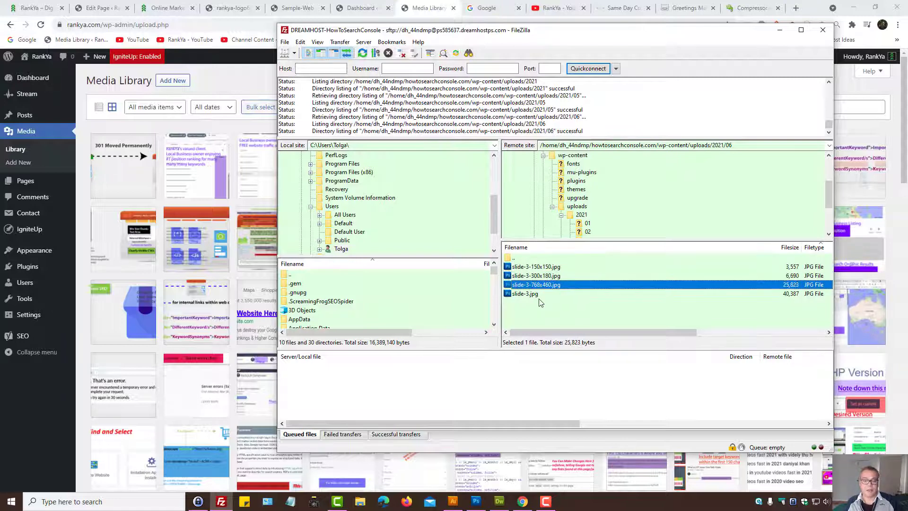
pyautogui.click(540, 301)
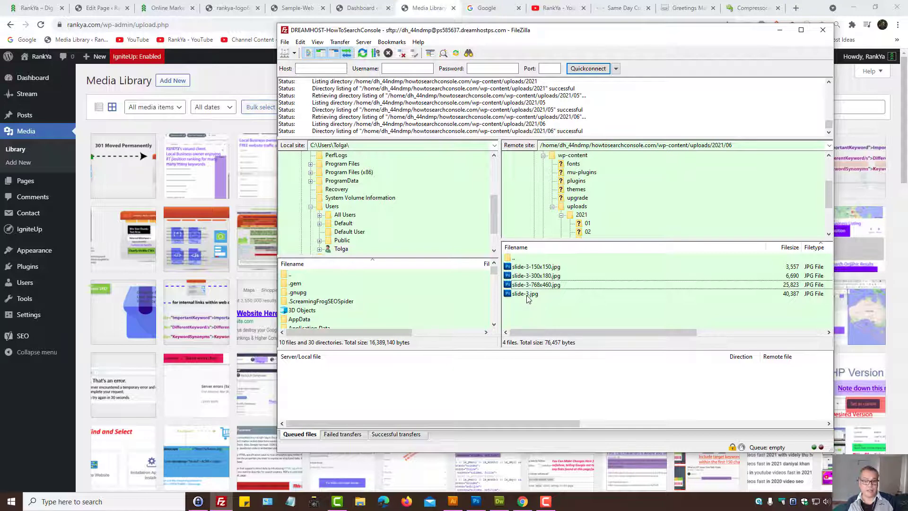
pyautogui.click(529, 297)
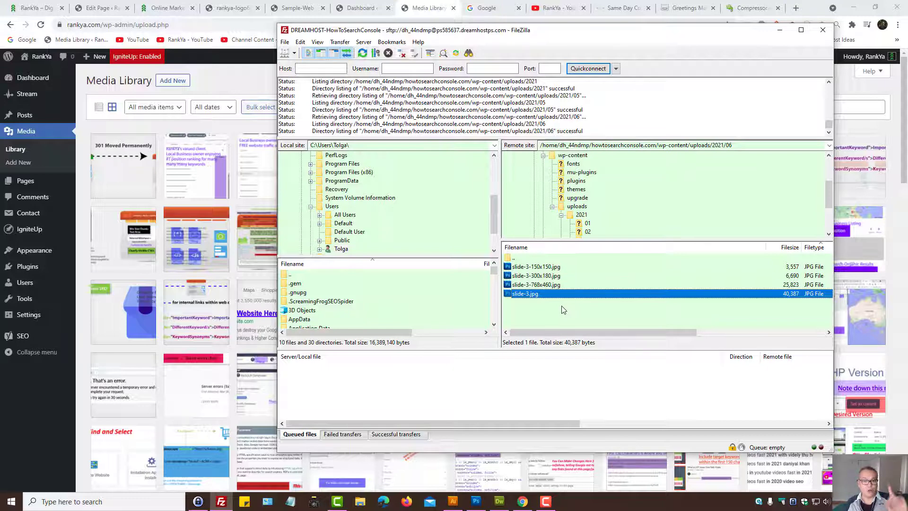
pyautogui.click(554, 285)
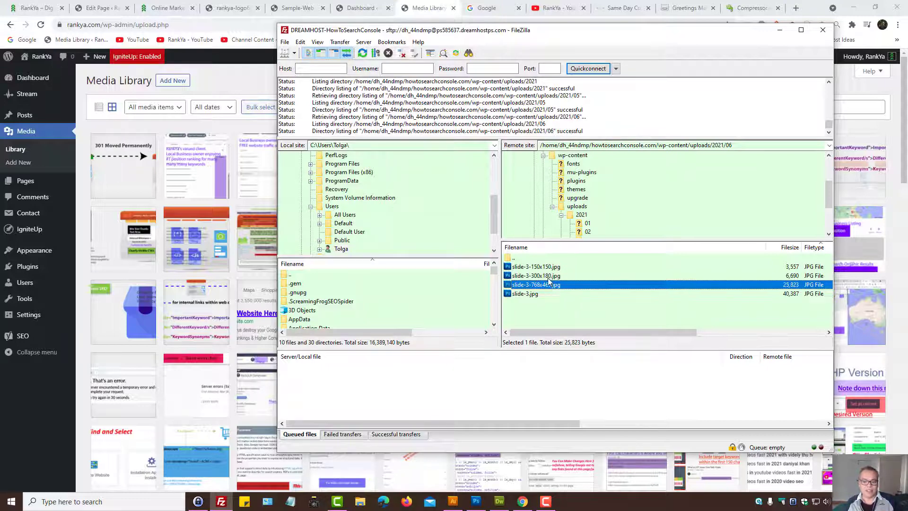
pyautogui.click(548, 276)
pyautogui.click(544, 267)
pyautogui.click(780, 30)
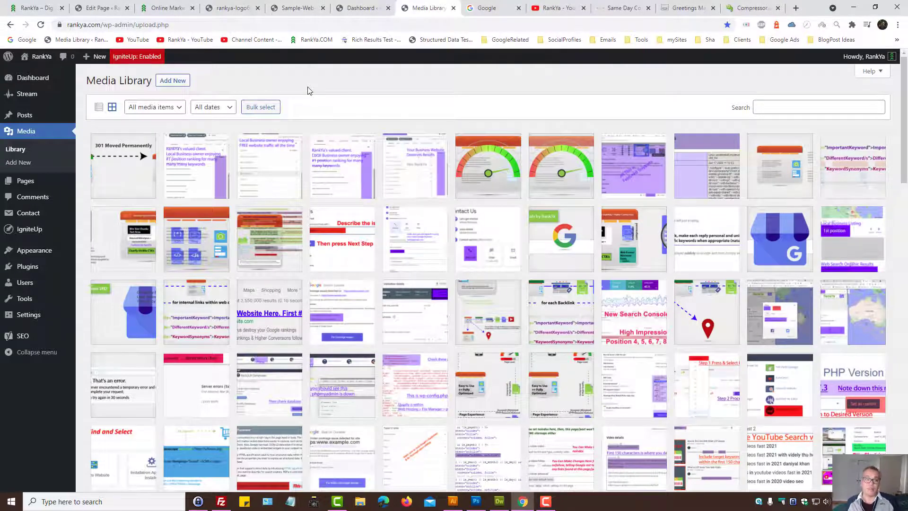
# - Preview the live Online Marketing page in a Responsive device viewport widened to 617 px
pyautogui.click(175, 8)
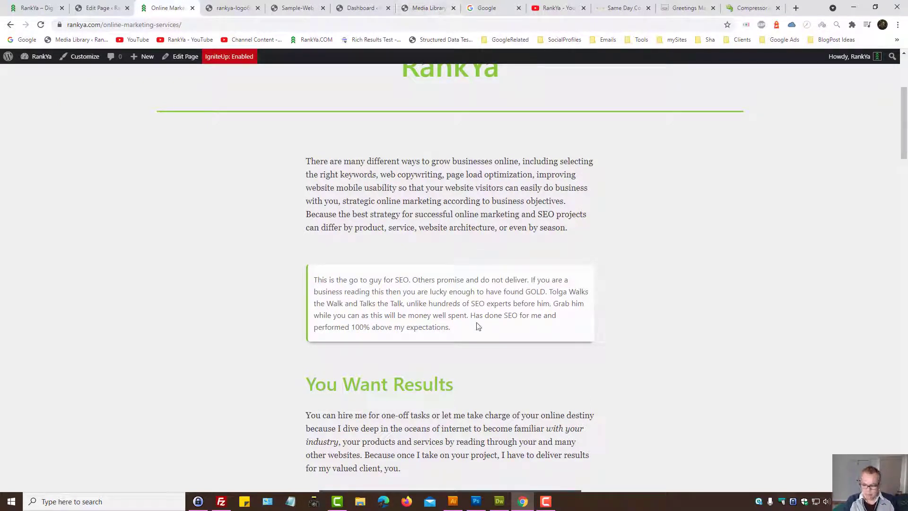
pyautogui.hotkey('ctrl', 'shift', 'i')
pyautogui.click(20, 338)
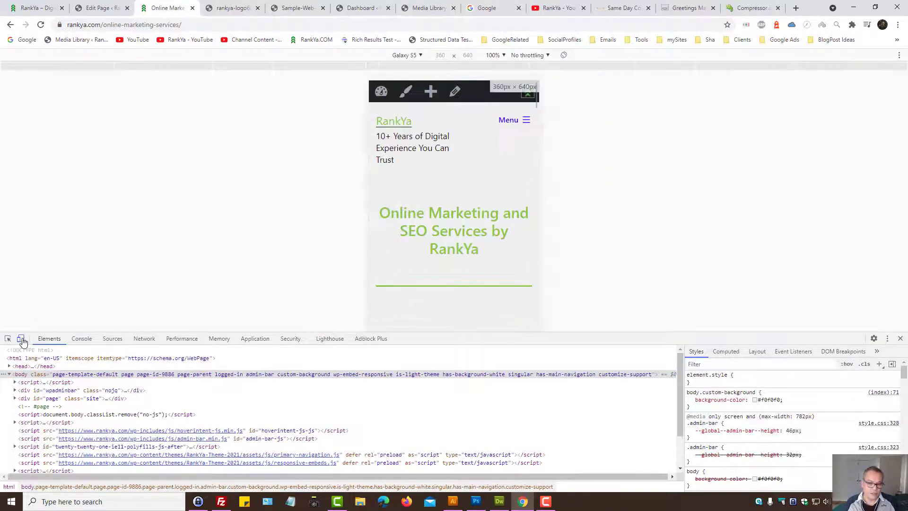
pyautogui.scroll(-10, 496, 246)
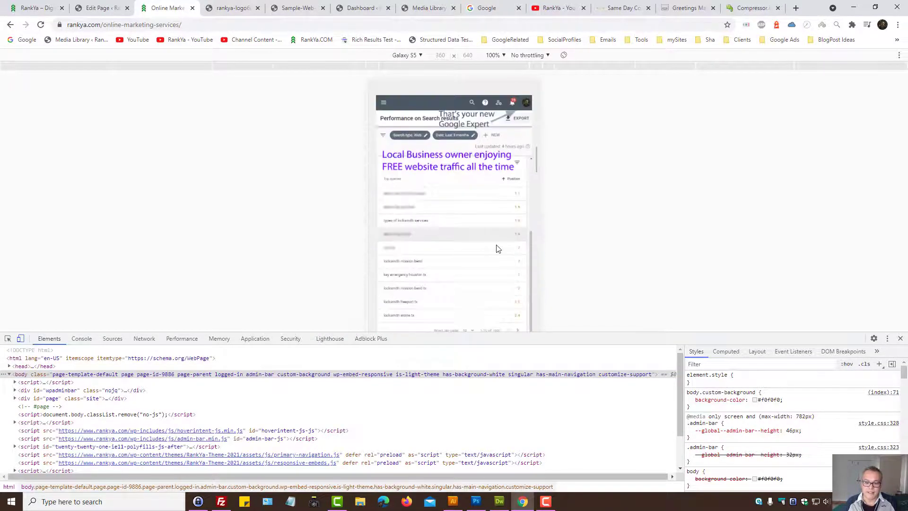
pyautogui.click(406, 55)
pyautogui.click(421, 67)
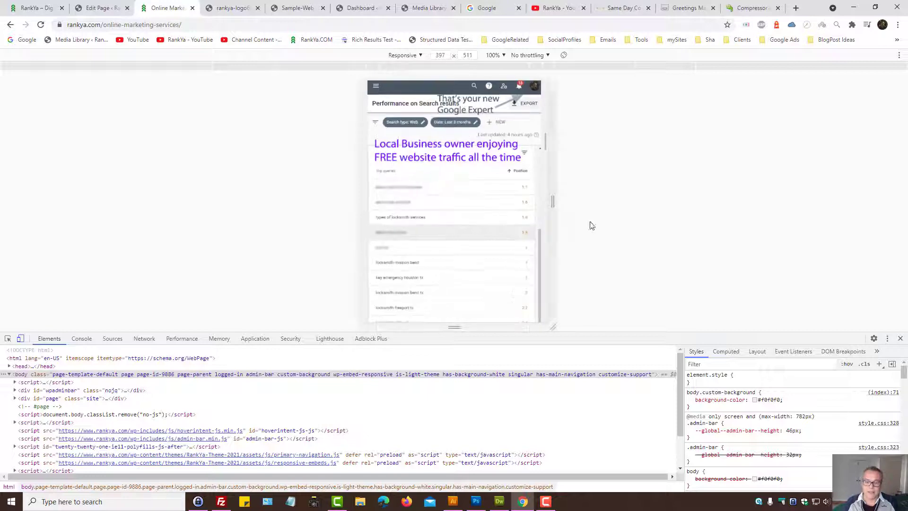
pyautogui.moveTo(553, 202)
pyautogui.mouseDown()
pyautogui.moveTo(623, 199)
pyautogui.moveTo(548, 201)
pyautogui.mouseUp()
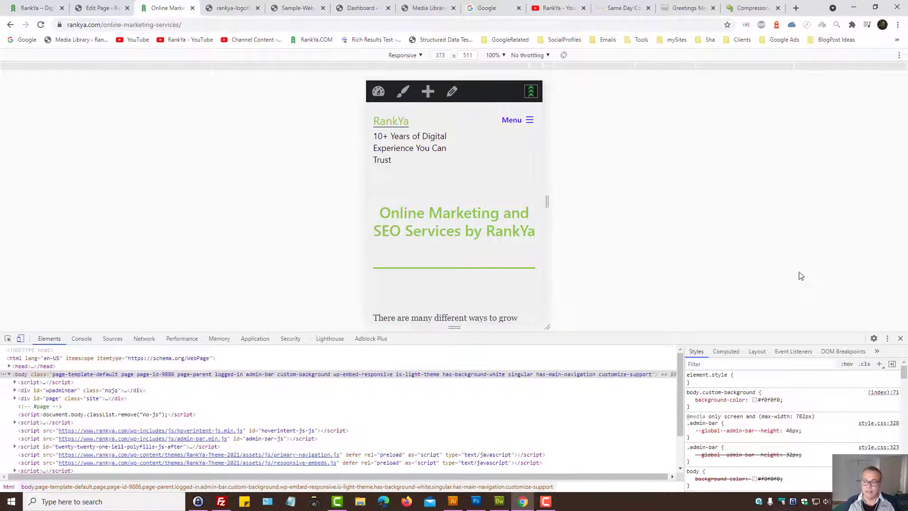
# - Restore desktop width, close DevTools, and return to the Edit Page text editor
pyautogui.click(21, 338)
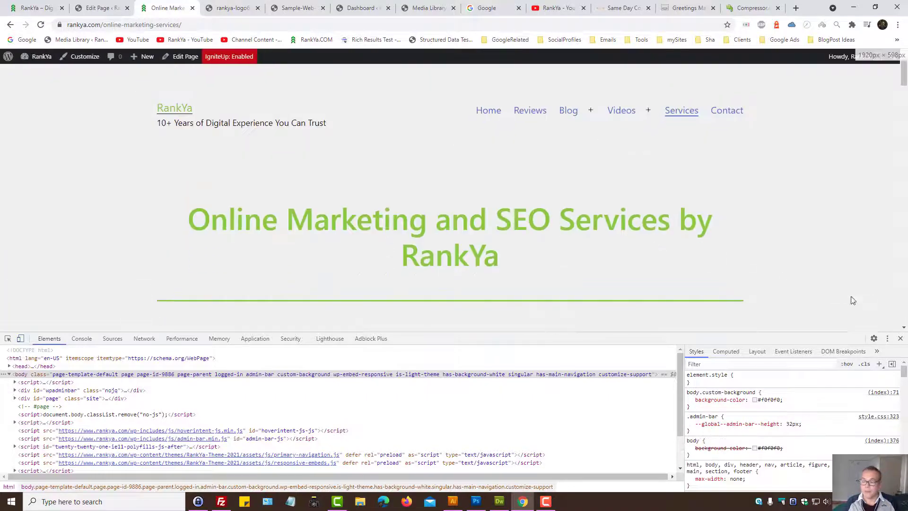
pyautogui.click(901, 338)
pyautogui.hotkey('ctrl', 'shift', 'Tab')
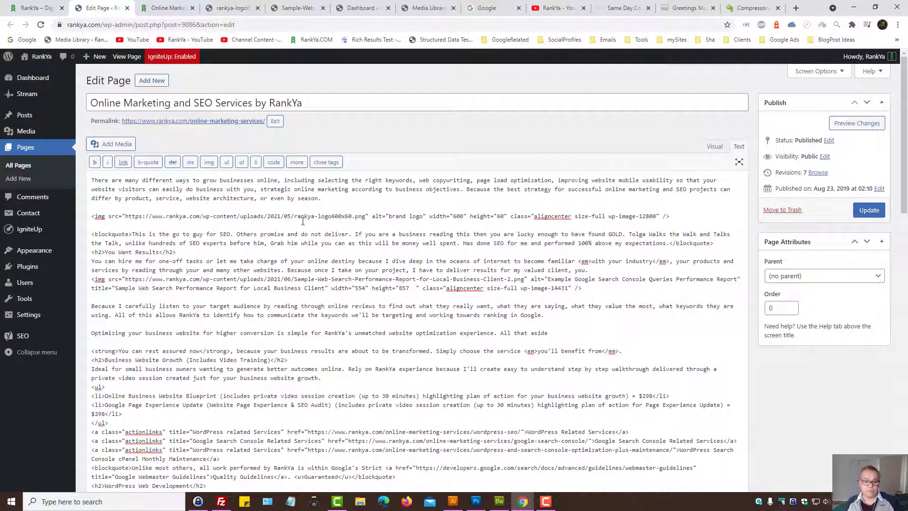
# - Highlight the logo's file name rankya-logo600x60.png, its 'brand logo' alt text and width/height, then return to the live page
pyautogui.moveTo(294, 218); pyautogui.dragTo(367, 220)
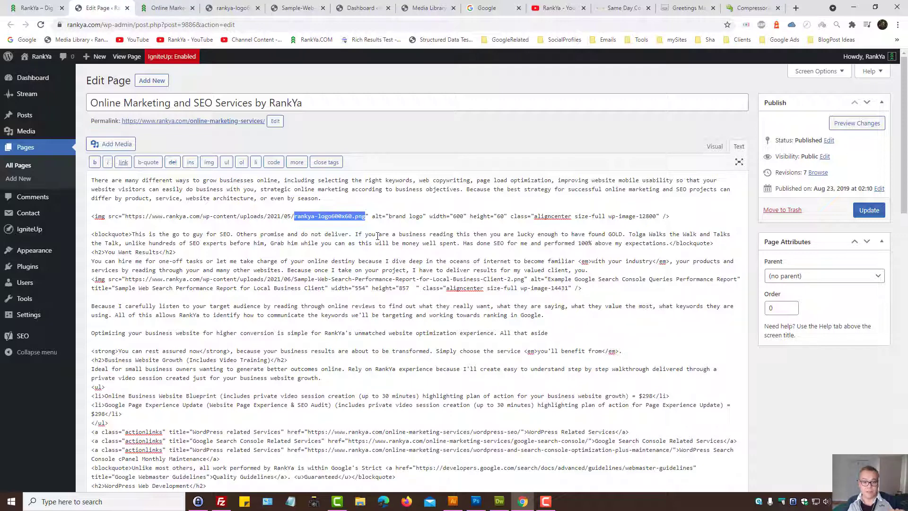
pyautogui.moveTo(372, 216); pyautogui.dragTo(428, 218)
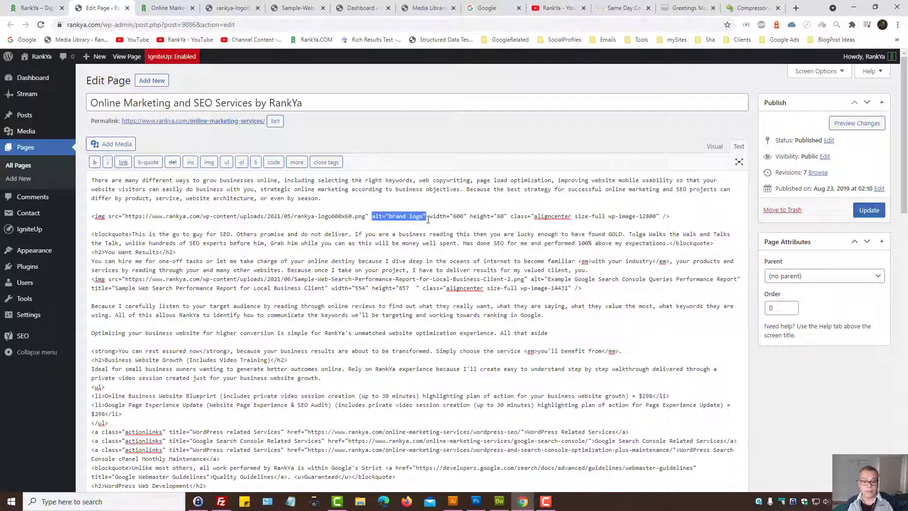
pyautogui.moveTo(428, 219); pyautogui.dragTo(508, 218)
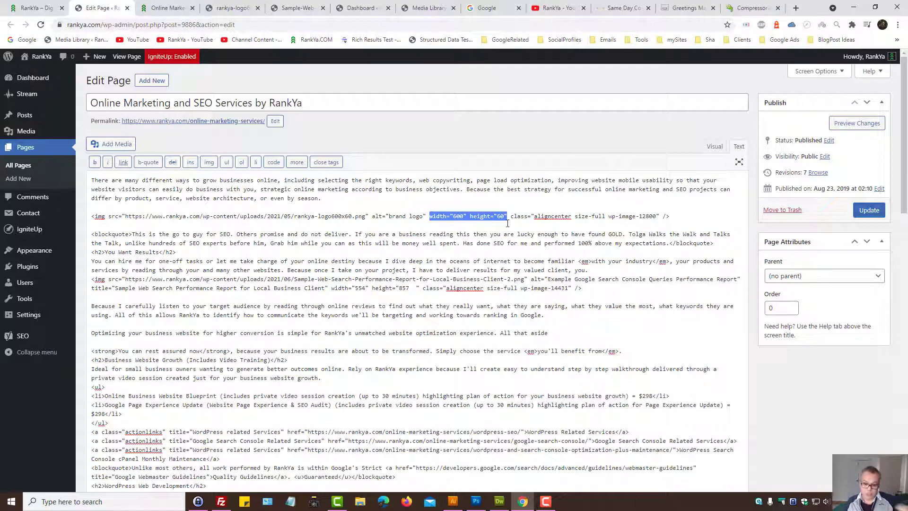
pyautogui.click(166, 8)
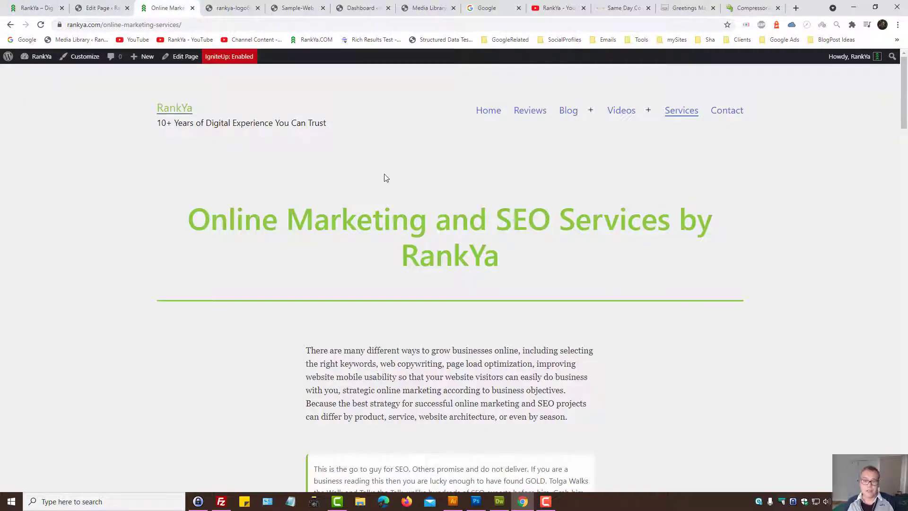
# - Scroll through the live services page to review it, then go to the RankYa YouTube channel
pyautogui.scroll(-2, 325, 215)
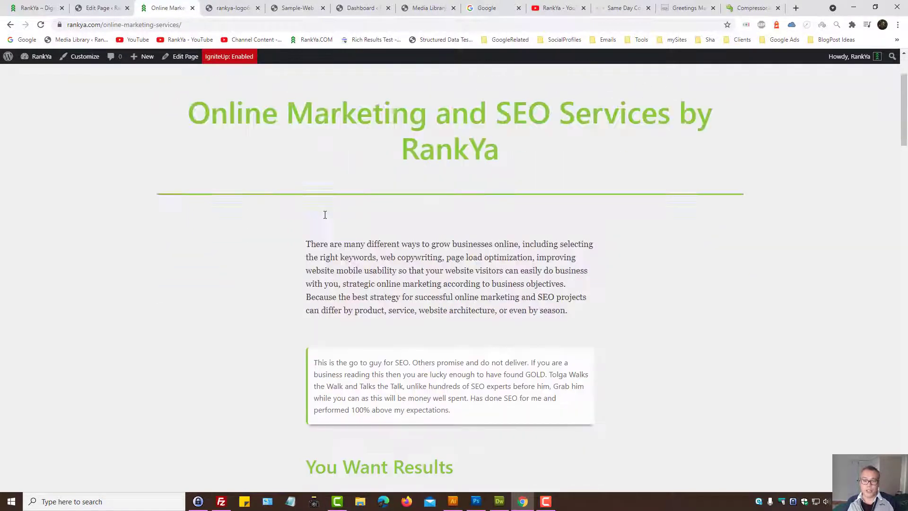
pyautogui.scroll(-5, 325, 215)
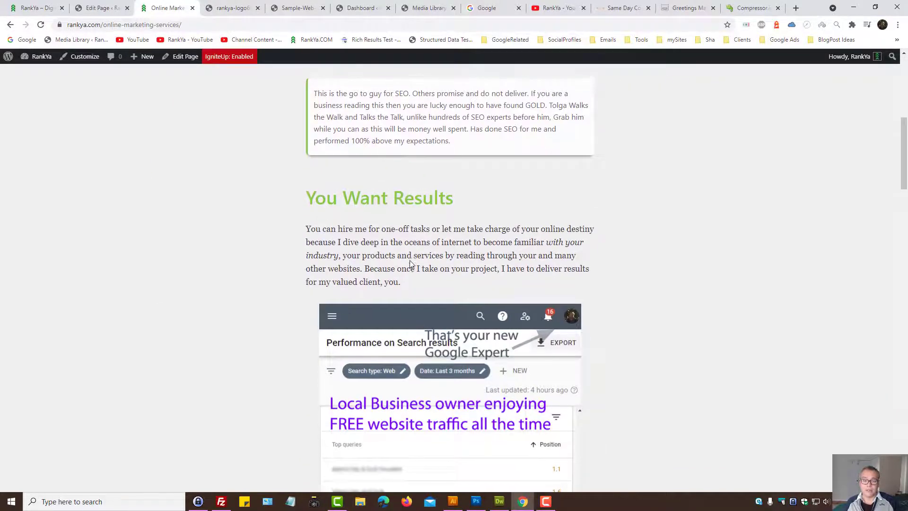
pyautogui.scroll(7, 410, 263)
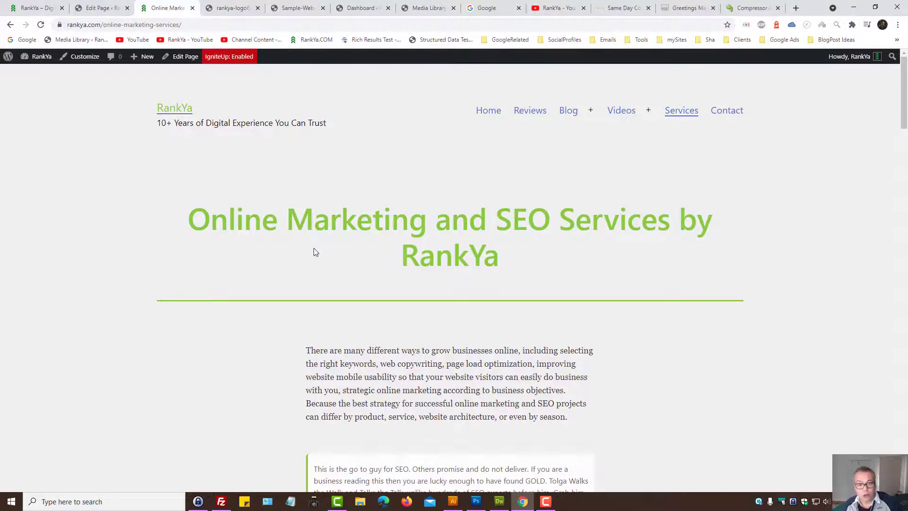
pyautogui.scroll(-1, 316, 252)
pyautogui.scroll(1, 318, 252)
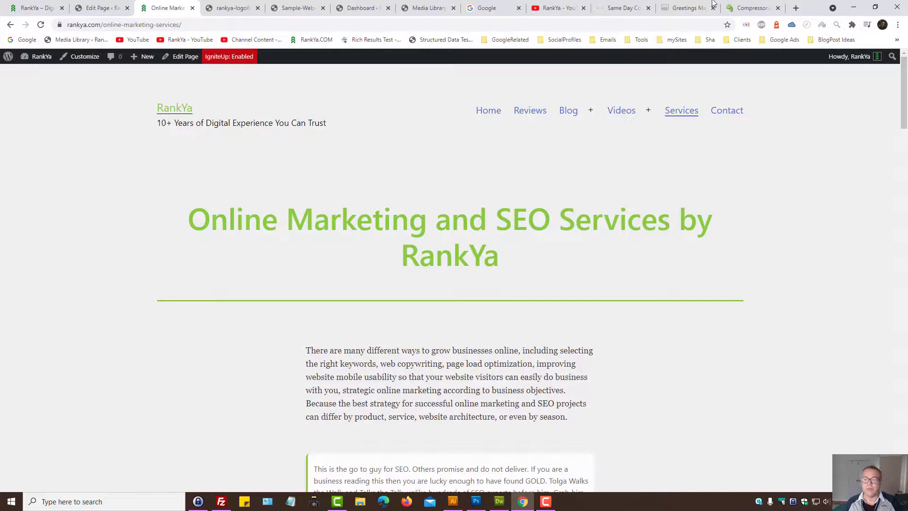
pyautogui.click(557, 8)
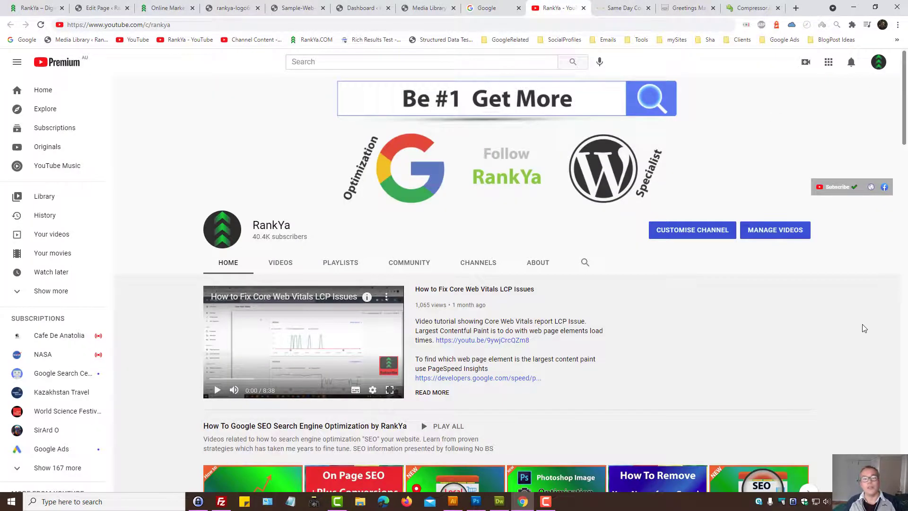